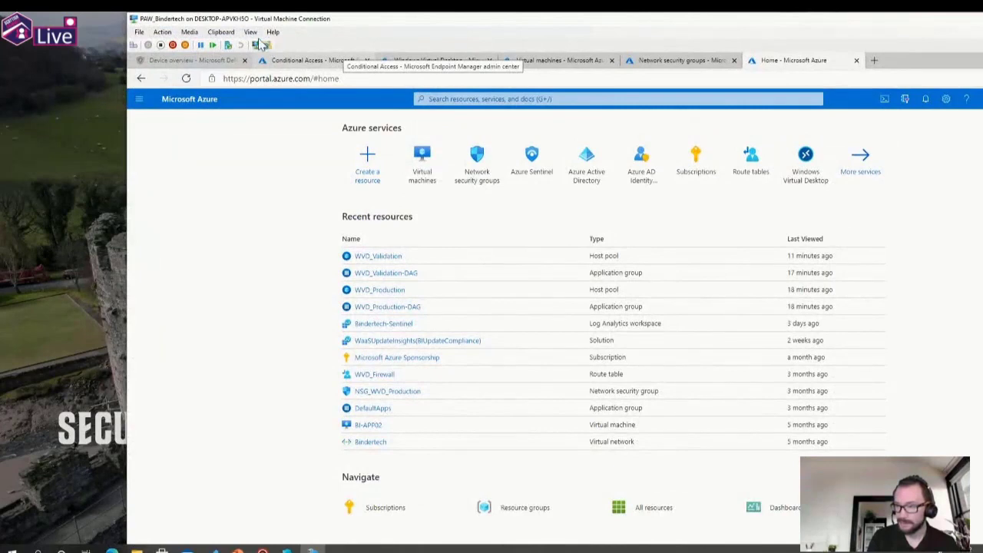
Show the virtual machine in full screen mode and switch to the Conditional Access policies tab
{"action": "left_click", "coordinate": [250, 32]}
{"action": "left_click", "coordinate": [277, 41]}
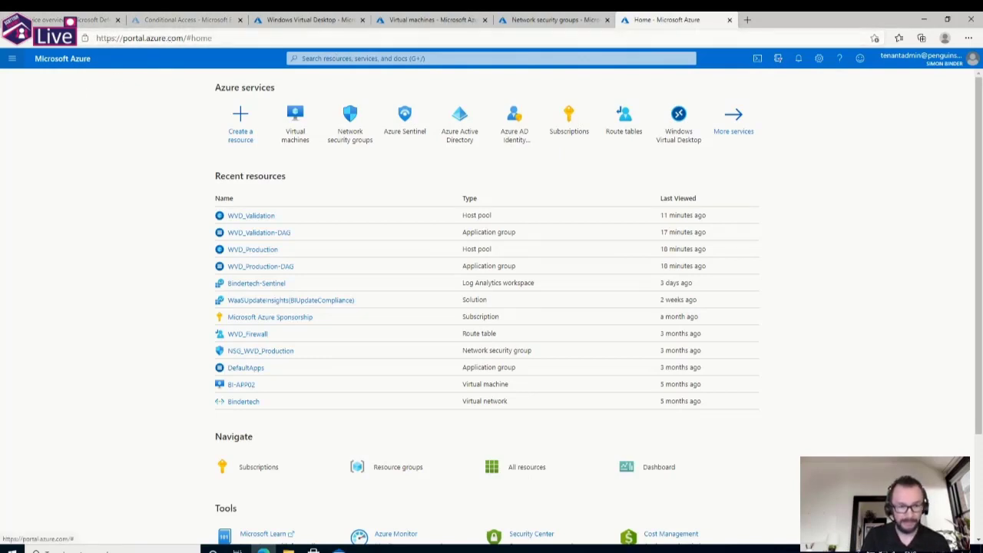
{"action": "left_click", "coordinate": [191, 25]}
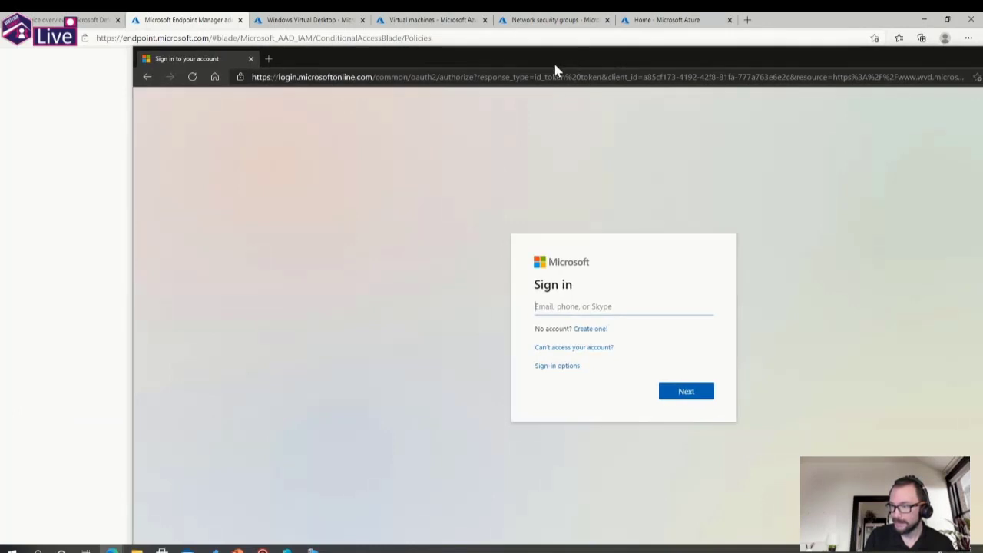
Maximize the InPrivate sign-in window and submit the test user's email address
{"action": "double_click", "coordinate": [556, 68]}
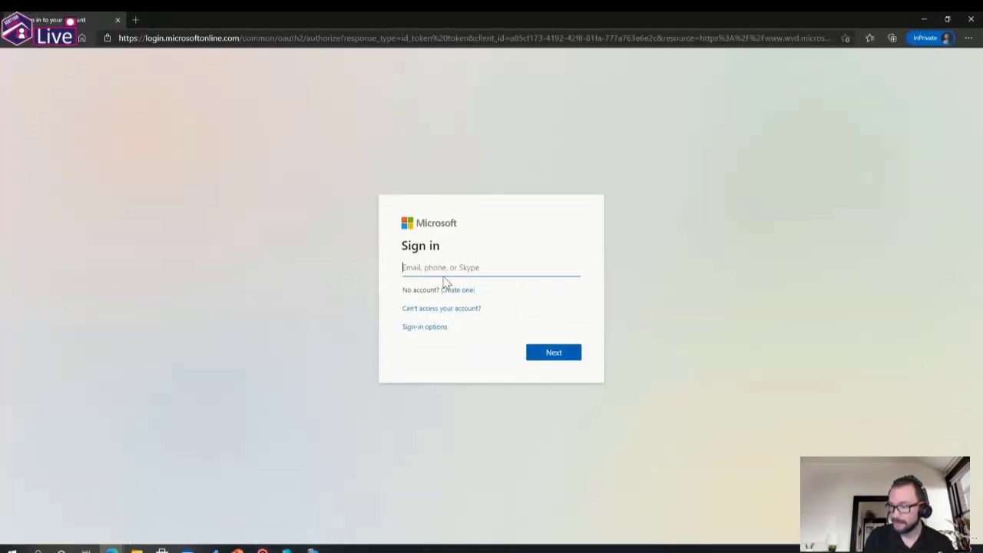
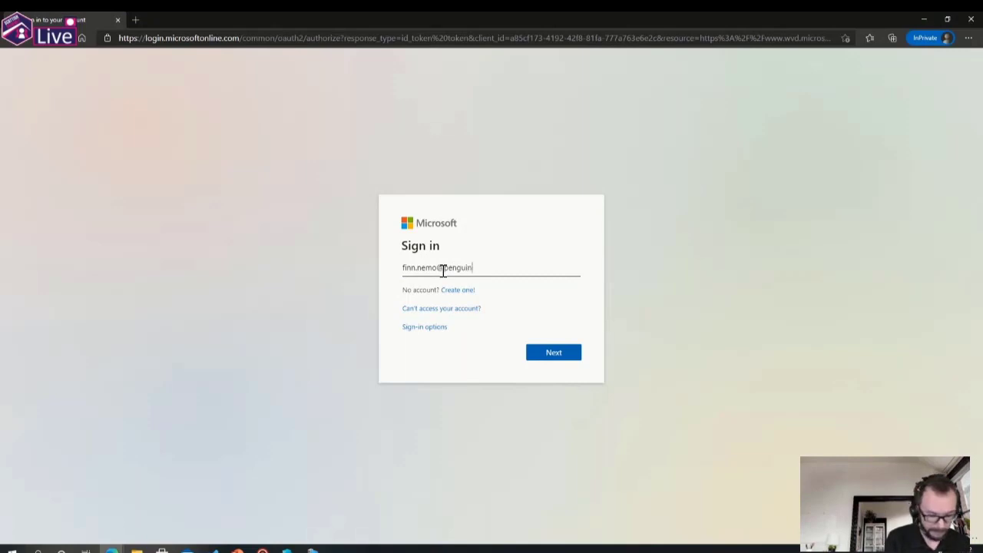
{"action": "key", "text": "Return"}
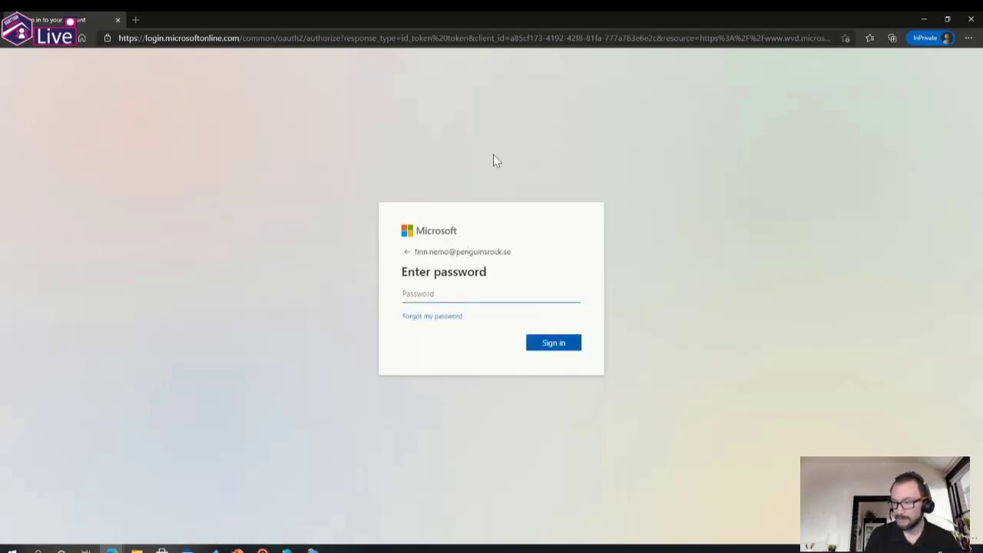
Enter the account password and sign in; the password is rejected as incorrect
{"action": "type", "text": "•••••••••••"}
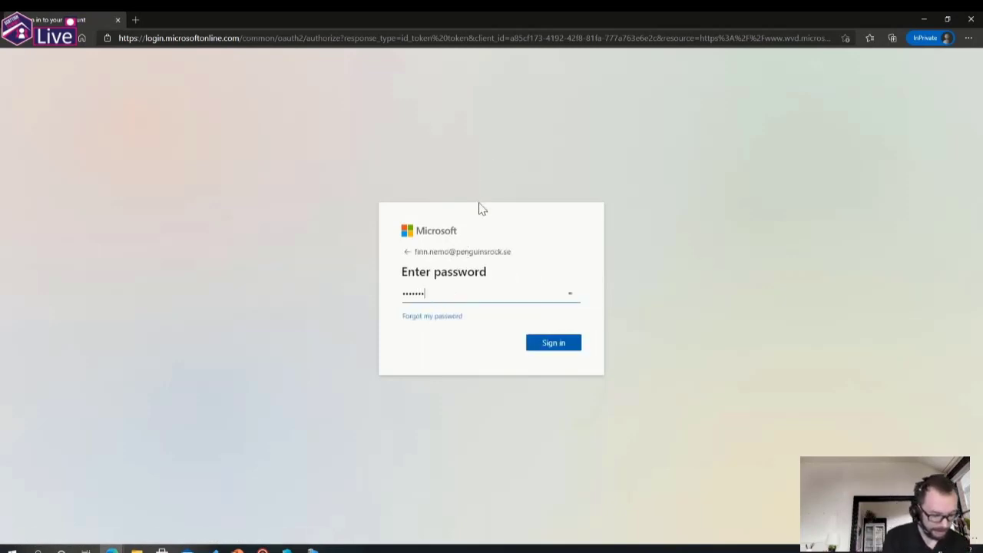
{"action": "key", "text": "BackSpace"}
{"action": "key", "text": "BackSpace"}
{"action": "key", "text": "BackSpace"}
{"action": "key", "text": "BackSpace"}
{"action": "key", "text": "BackSpace"}
{"action": "key", "text": "BackSpace"}
{"action": "key", "text": "BackSpace"}
{"action": "key", "text": "BackSpace"}
{"action": "key", "text": "BackSpace"}
{"action": "key", "text": "BackSpace"}
{"action": "key", "text": "BackSpace"}
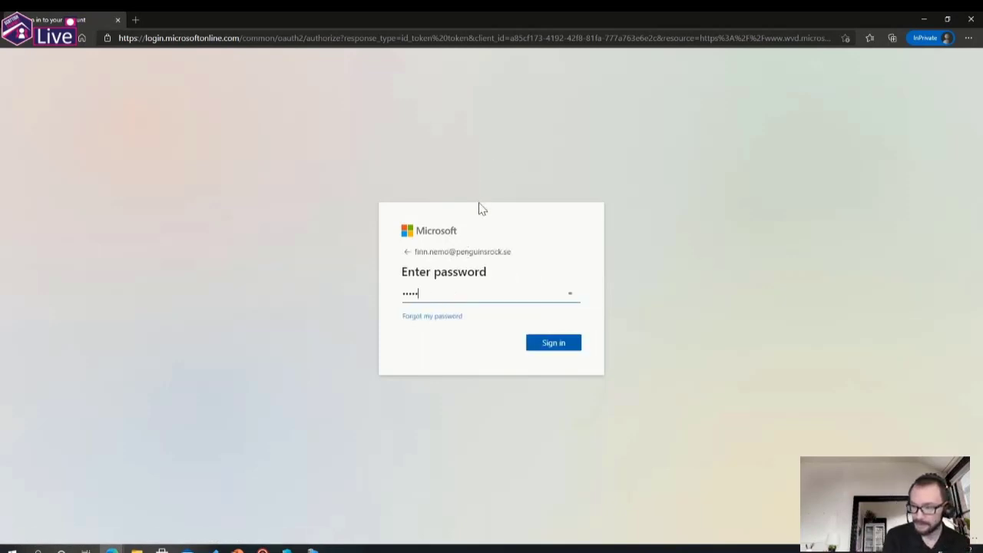
{"action": "type", "text": "••••••••••••••"}
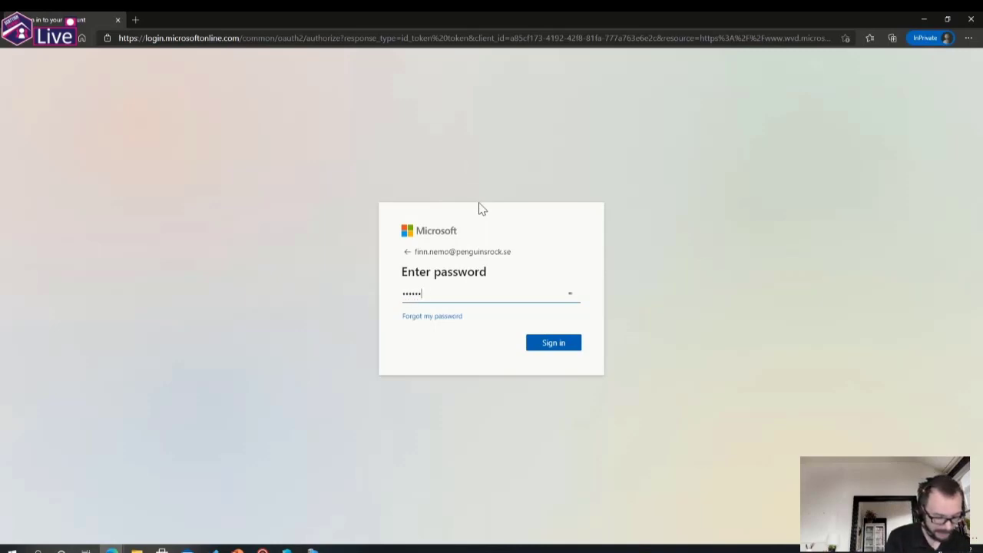
{"action": "type", "text": "•"}
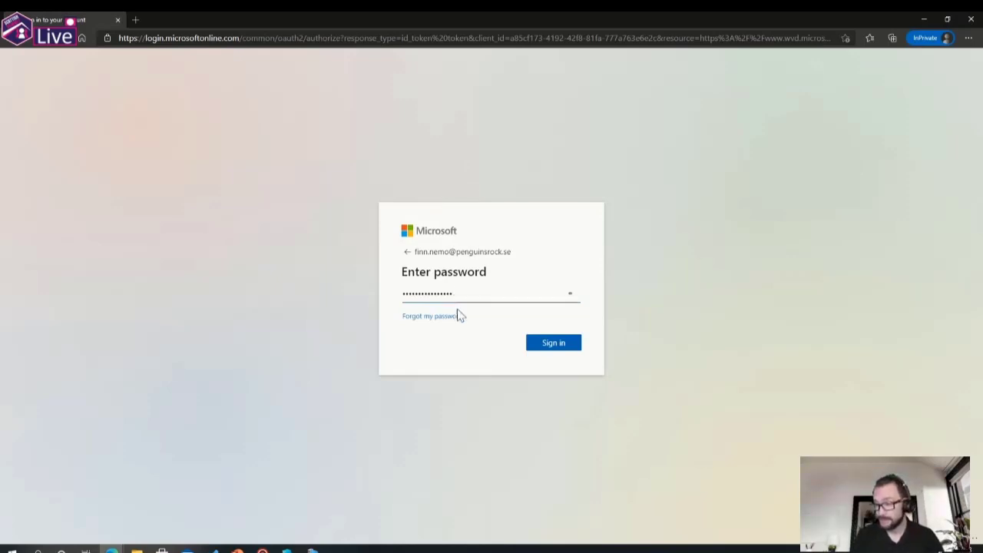
{"action": "left_click", "coordinate": [546, 348]}
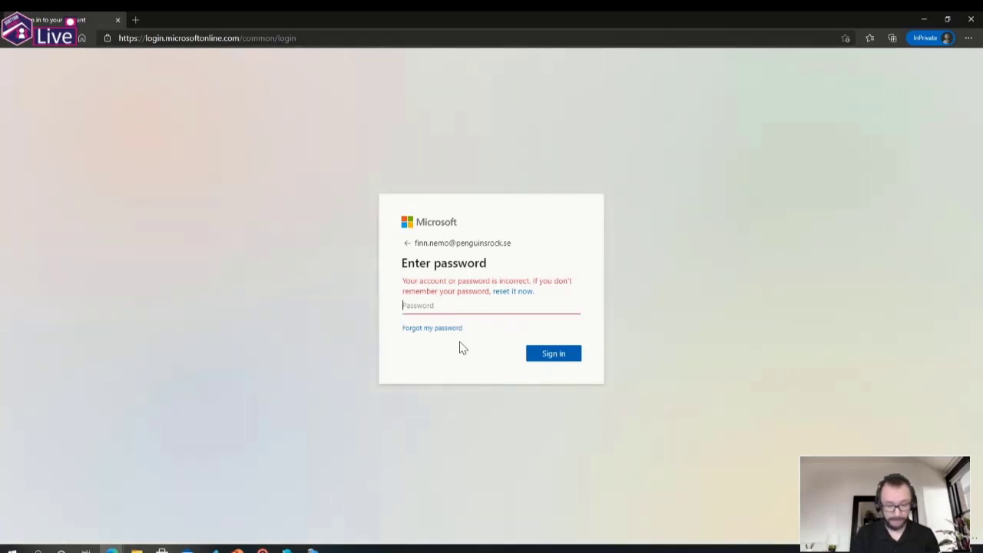
Re-enter the correct account password to reach the texted verification code prompt
{"action": "type", "text": "••••••••••••••"}
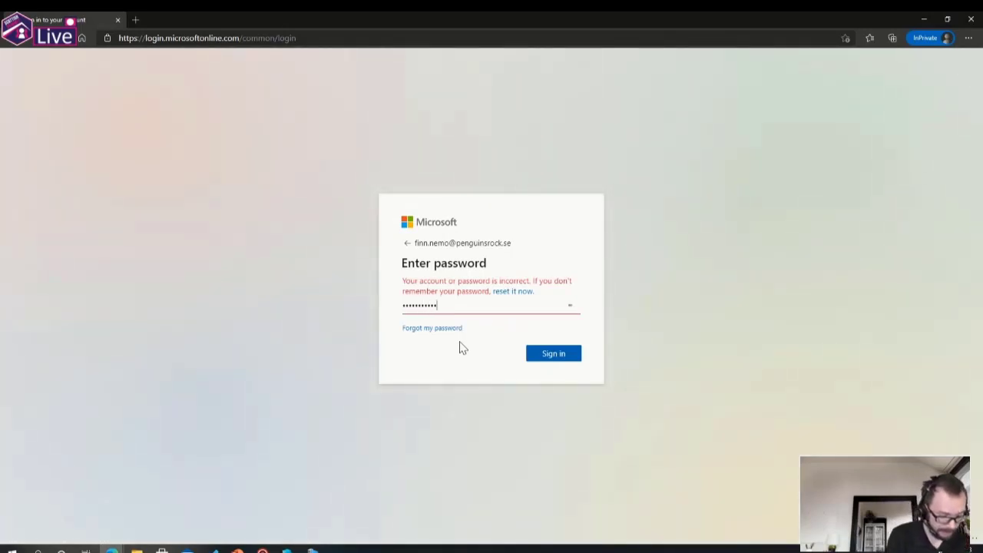
{"action": "key", "text": "Return"}
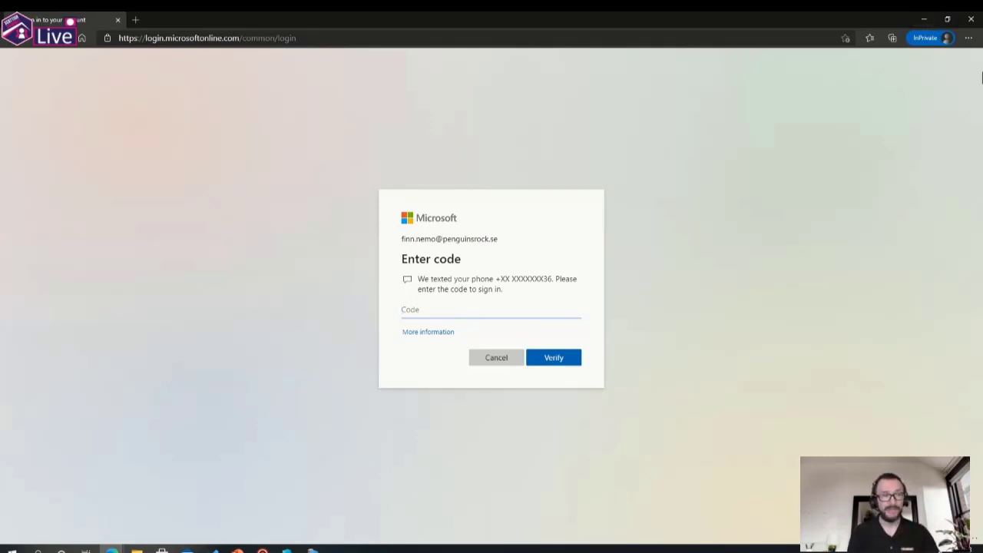
Minimize the InPrivate sign-in window to reveal the Endpoint Manager policies page
{"action": "left_click", "coordinate": [926, 20]}
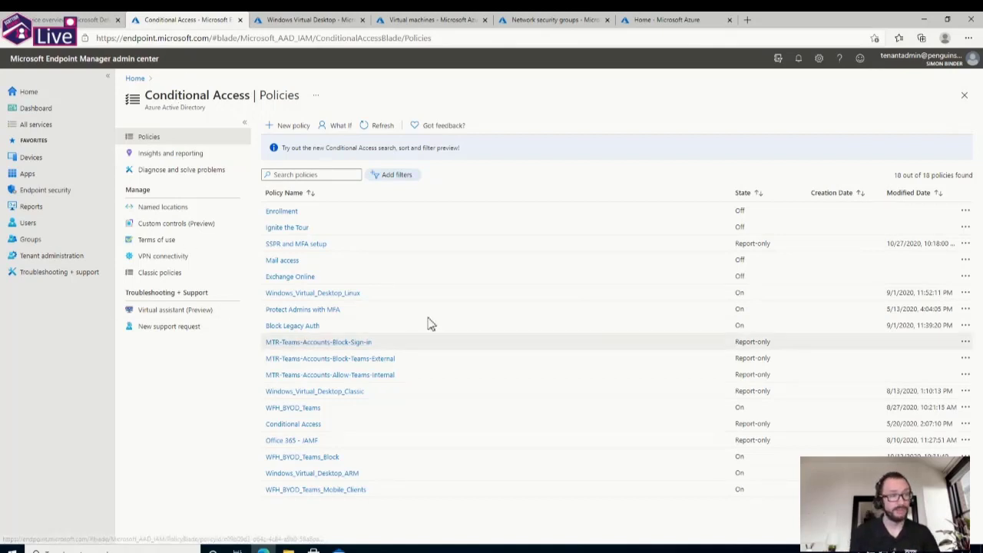
Open the Windows_Virtual_Desktop_Linux policy's cloud app picker and search for 'windows virtu'
{"action": "left_click", "coordinate": [350, 297]}
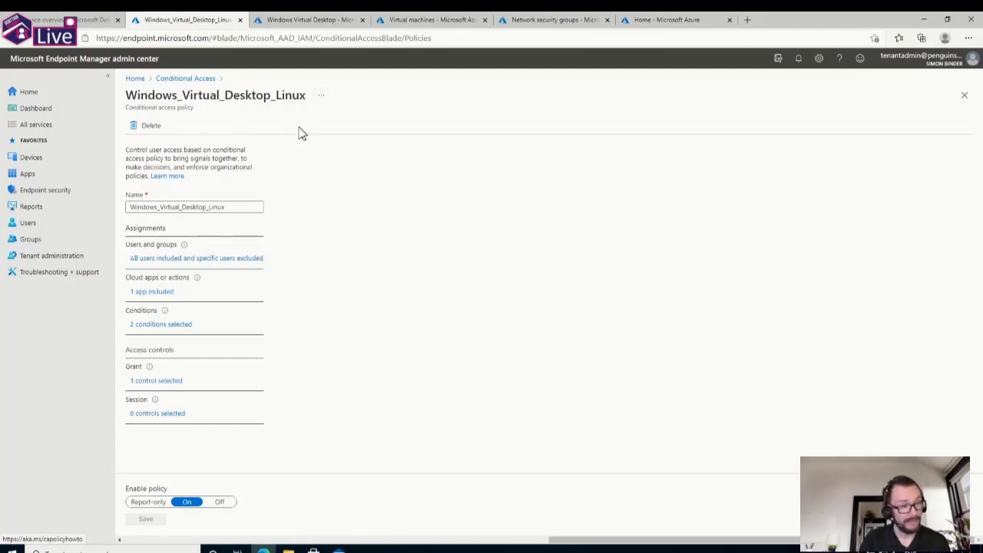
{"action": "left_click", "coordinate": [161, 296]}
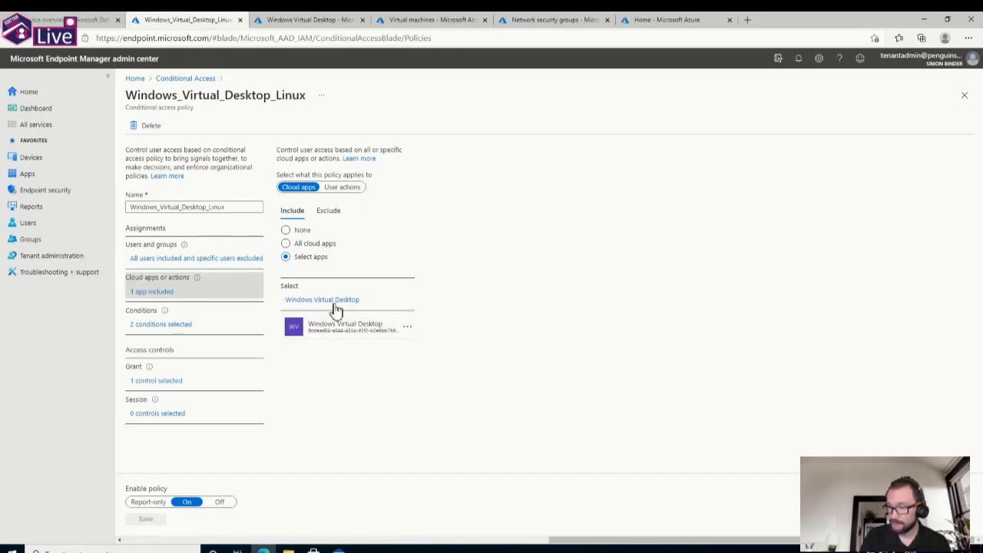
{"action": "left_click", "coordinate": [344, 302]}
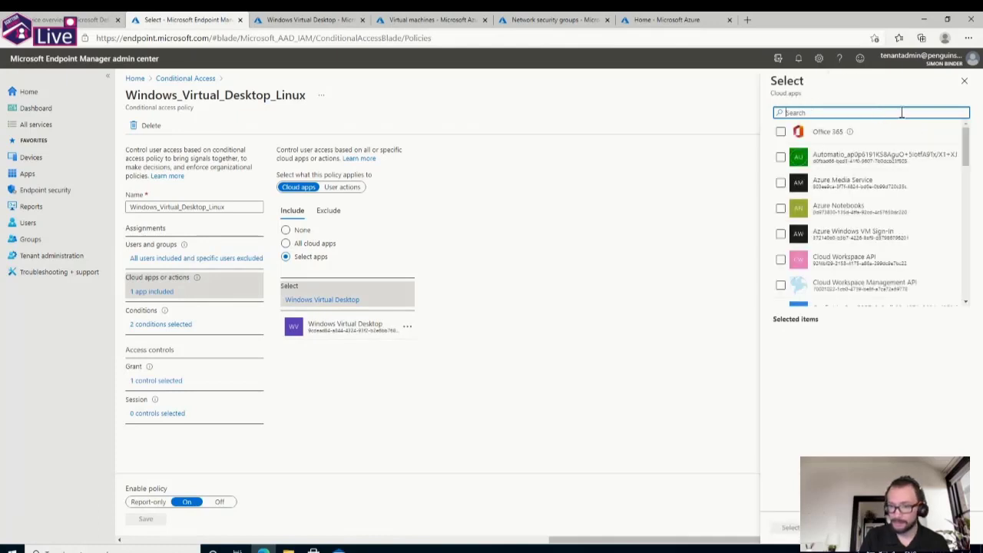
{"action": "type", "text": "windows virtuya"}
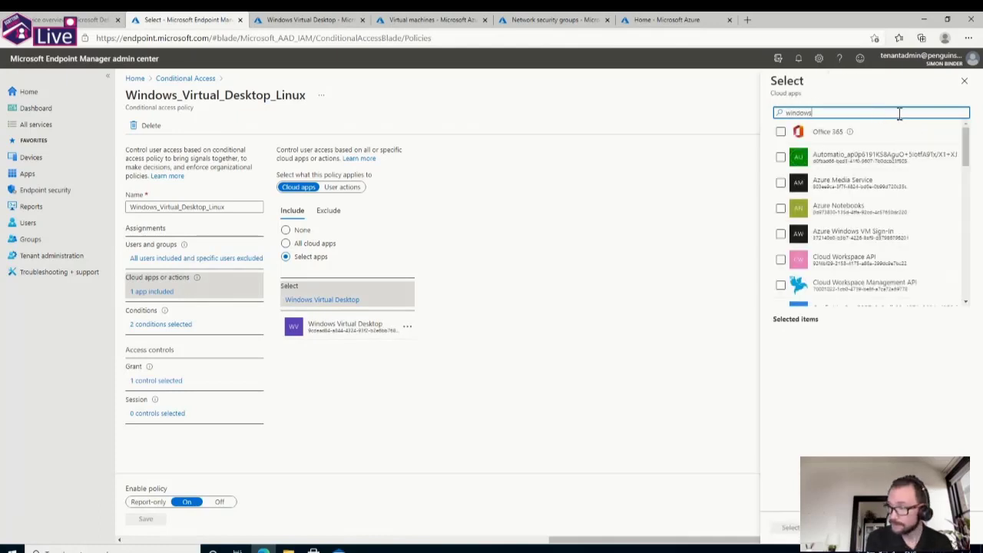
{"action": "key", "text": "BackSpace"}
{"action": "key", "text": "BackSpace"}
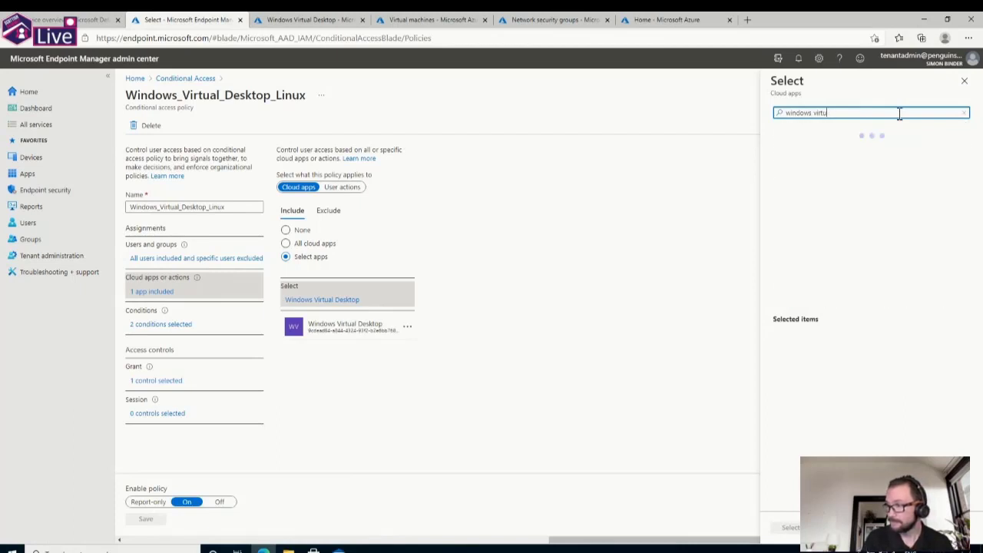
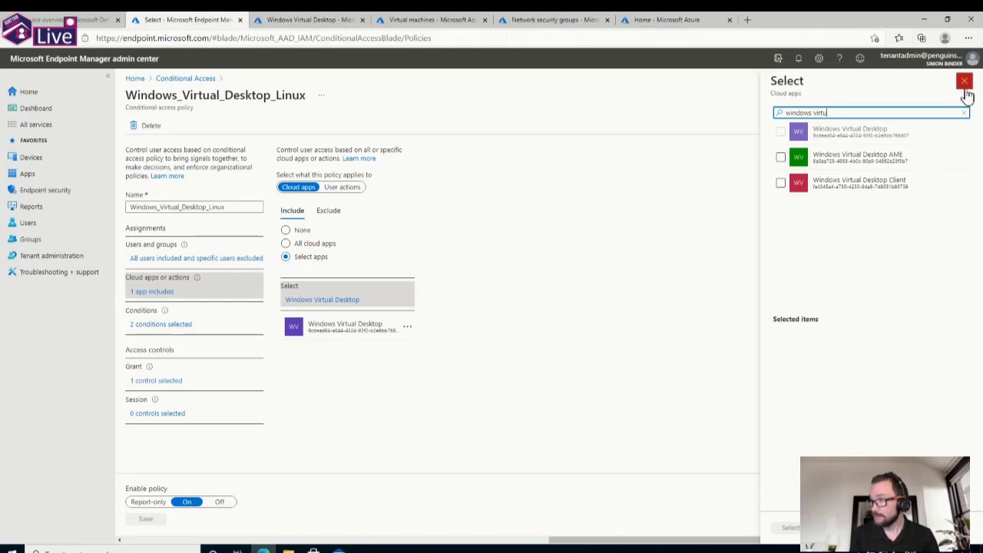
Open the Device platforms condition from the Windows_Virtual_Desktop_Linux policy's 2 selected conditions
{"action": "left_click", "coordinate": [186, 327]}
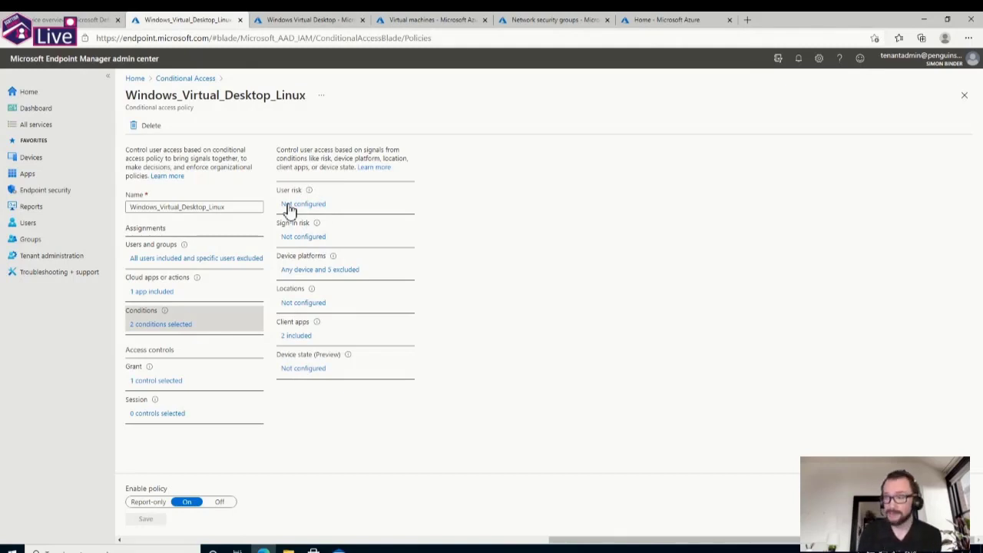
{"action": "left_click", "coordinate": [329, 270]}
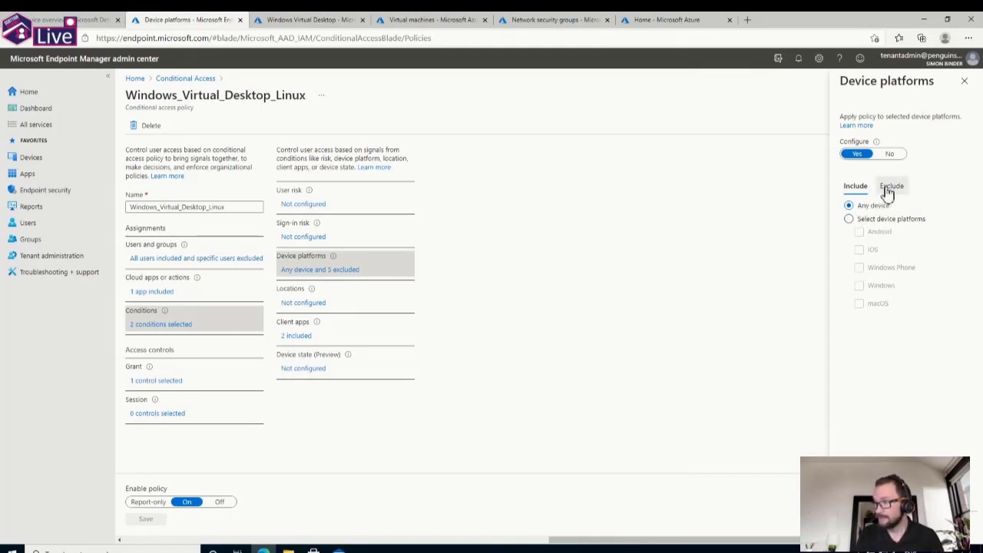
Review the five excluded device platforms, close that blade, and open the Locations condition
{"action": "left_click", "coordinate": [890, 187]}
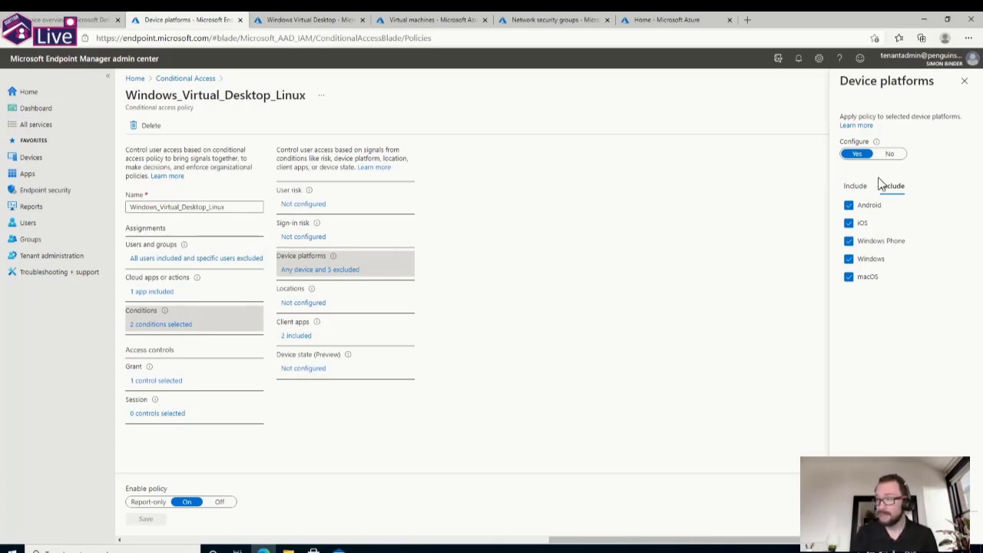
{"action": "left_click", "coordinate": [856, 187]}
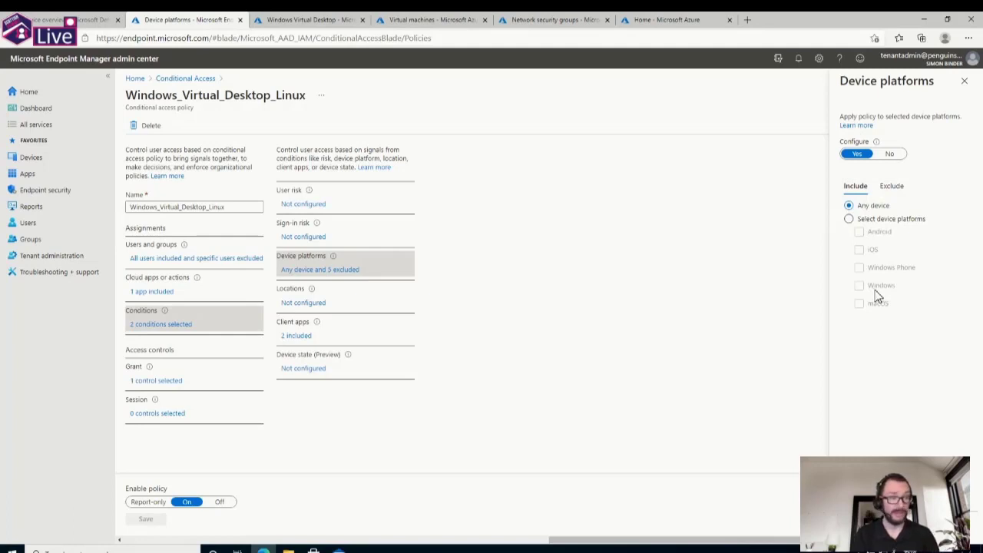
{"action": "left_click", "coordinate": [965, 84]}
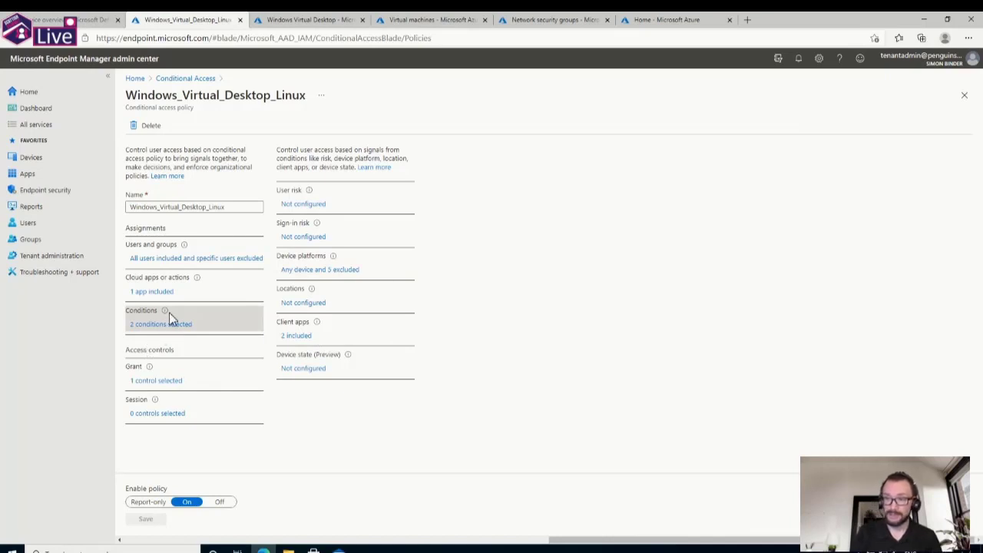
{"action": "left_click", "coordinate": [314, 305]}
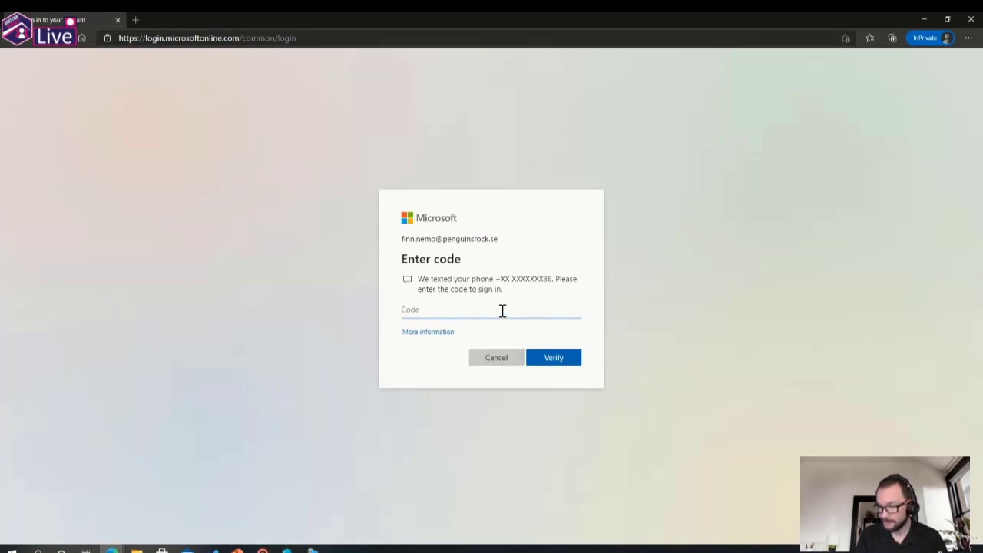
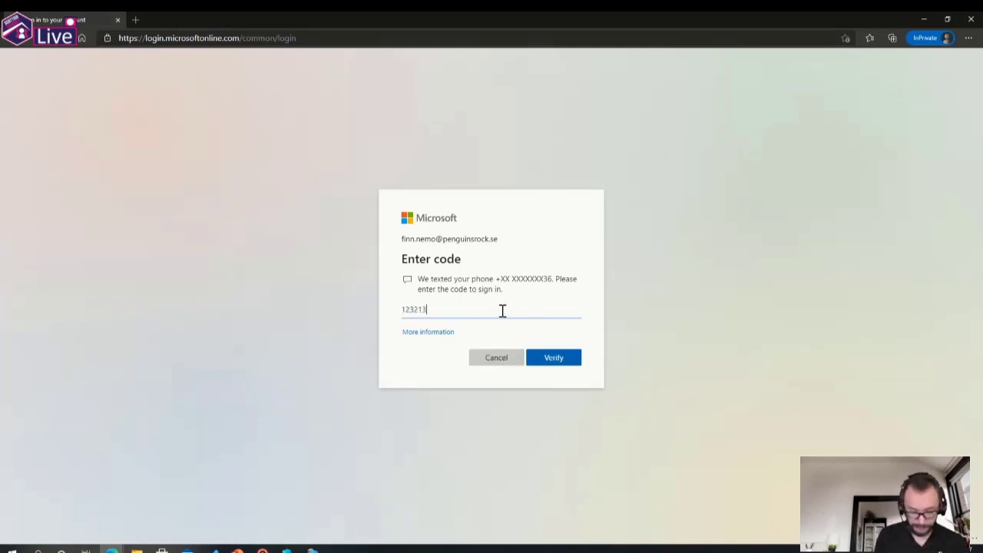
Enter the texted verification code, restart sign-in with the same account, and verify a new code
{"action": "left_click", "coordinate": [558, 360]}
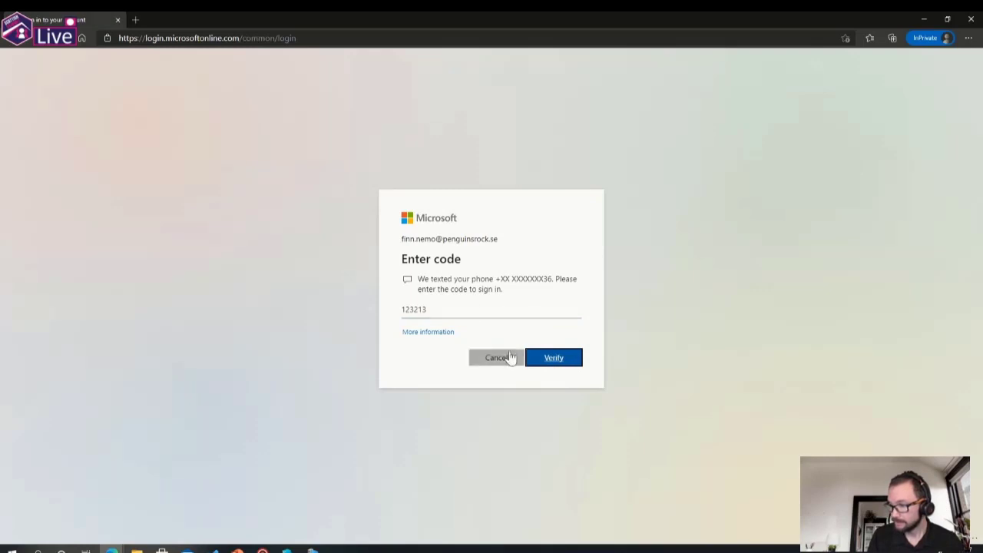
{"action": "left_click", "coordinate": [441, 309]}
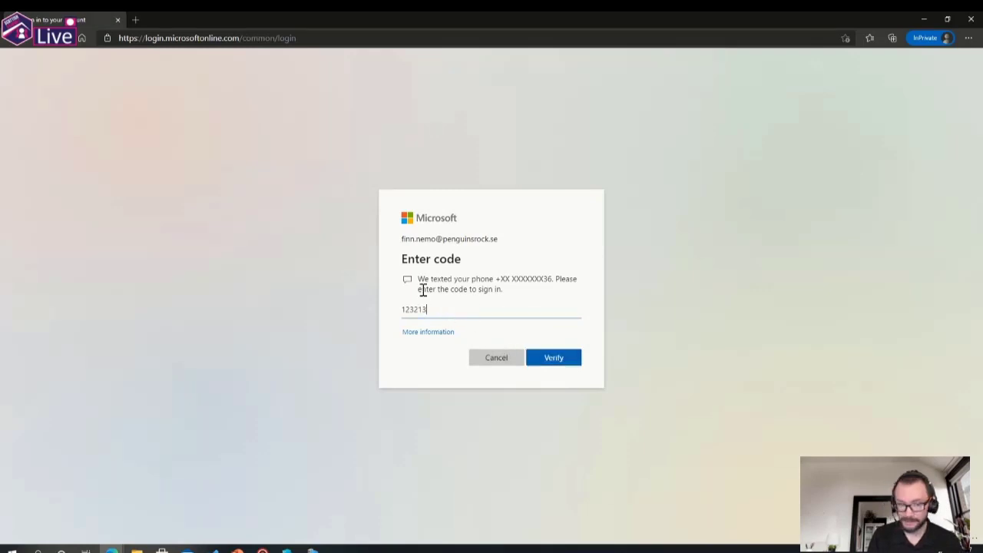
{"action": "left_click", "coordinate": [498, 362]}
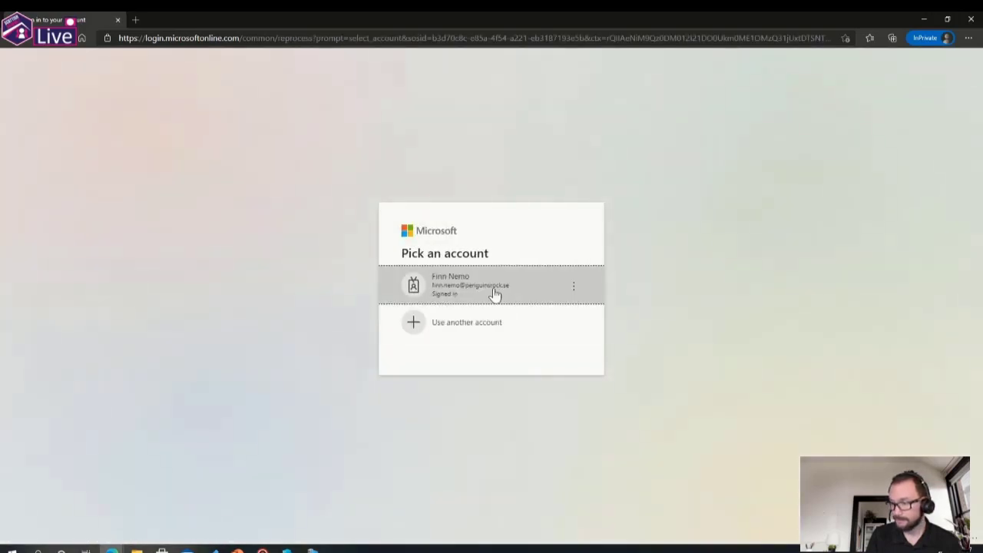
{"action": "left_click", "coordinate": [493, 291]}
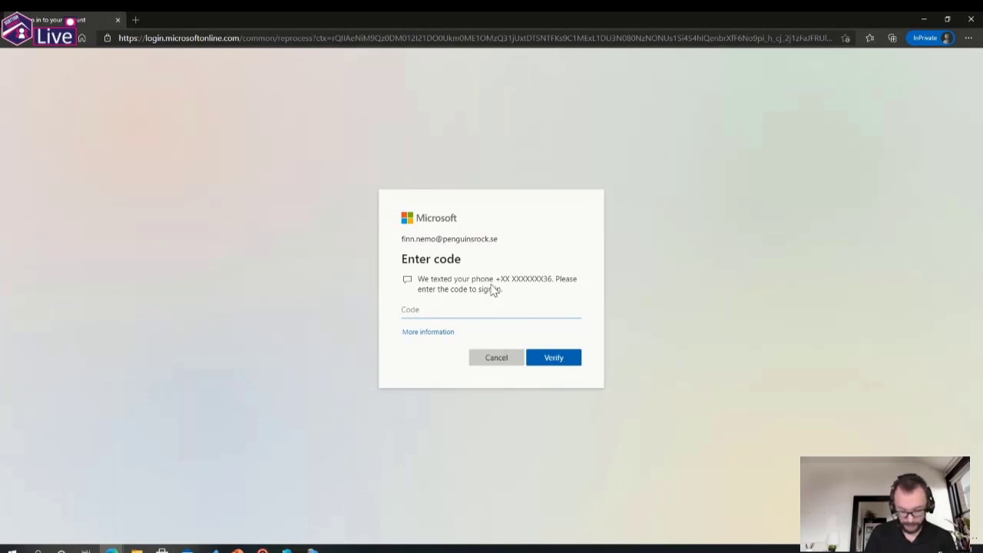
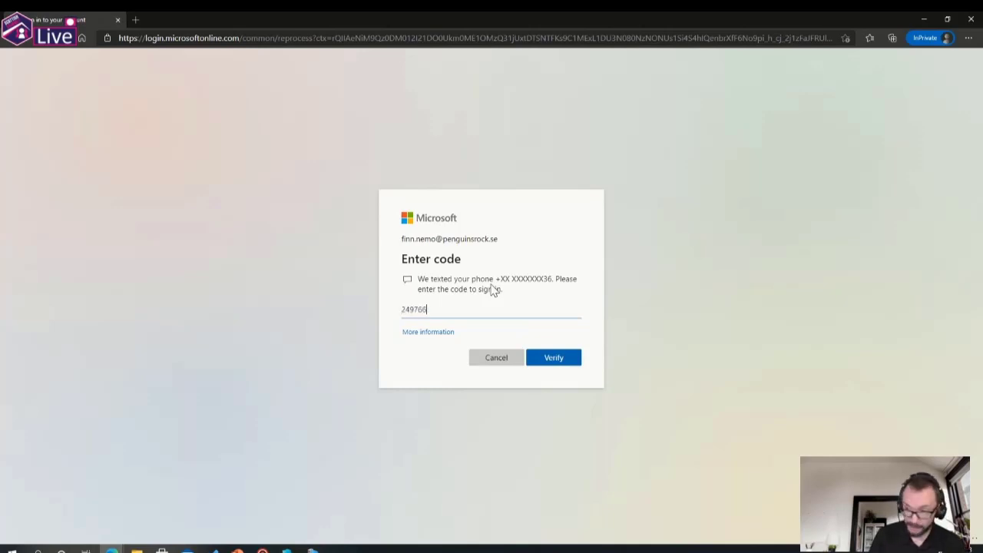
{"action": "left_click", "coordinate": [566, 365]}
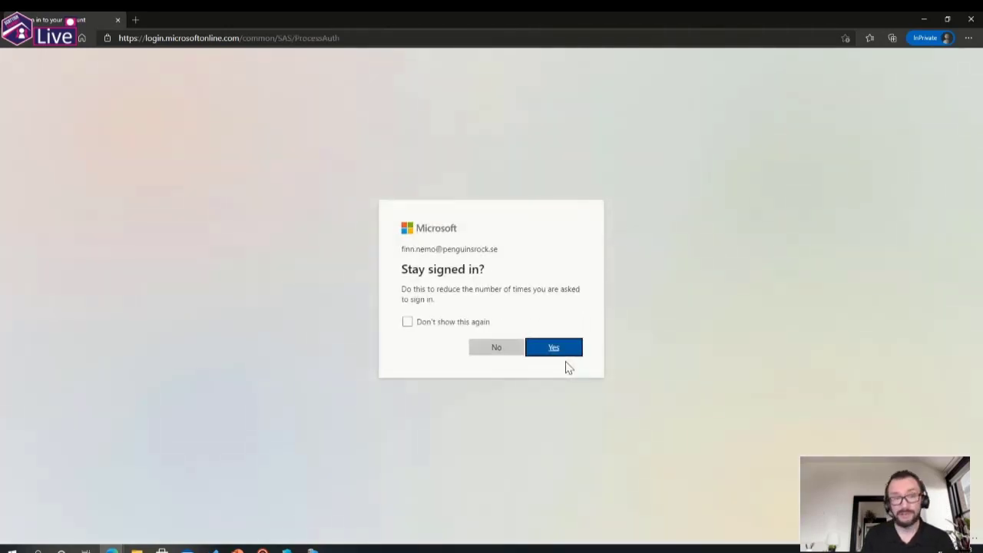
Answer No to 'Stay signed in?' and continue to the Remote Desktop web client workspaces
{"action": "left_click", "coordinate": [504, 351]}
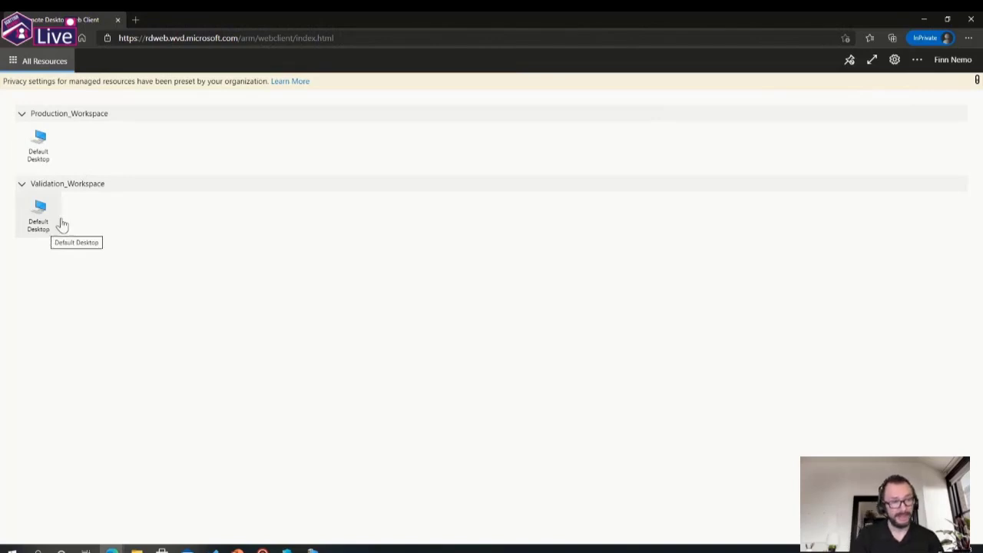
Launch the Production_Workspace Default Desktop, cancel it, then launch the Validation_Workspace Default Desktop
{"action": "left_click", "coordinate": [46, 146]}
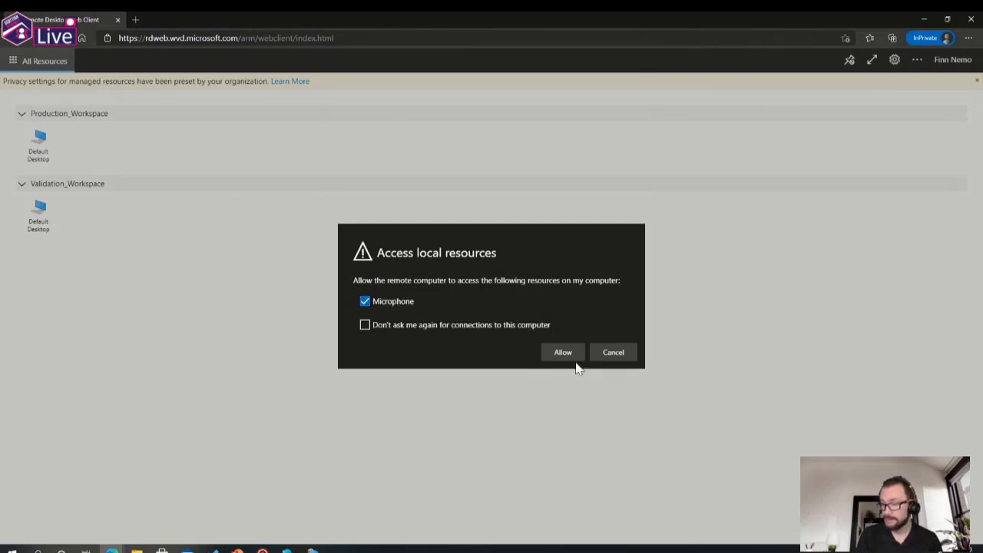
{"action": "left_click", "coordinate": [612, 356]}
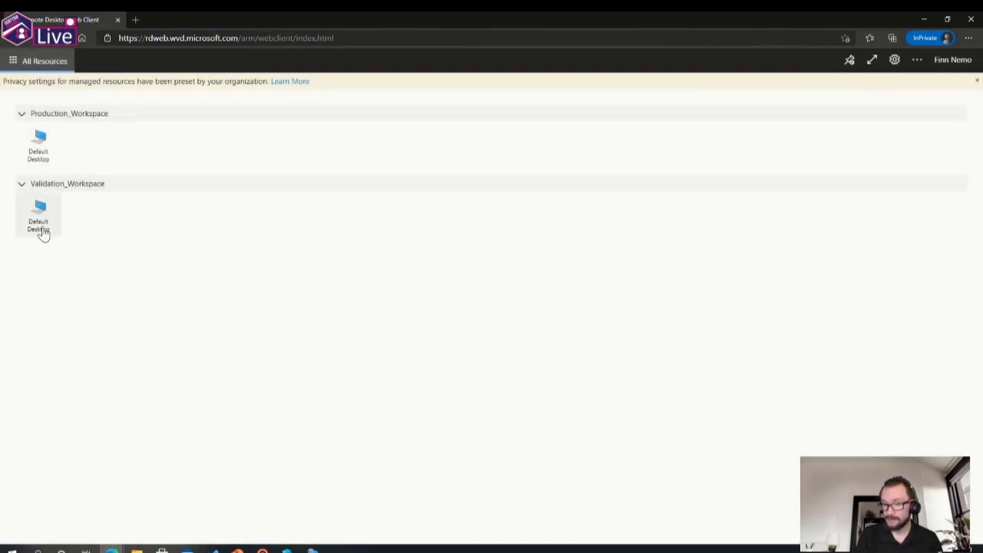
{"action": "left_click", "coordinate": [40, 229]}
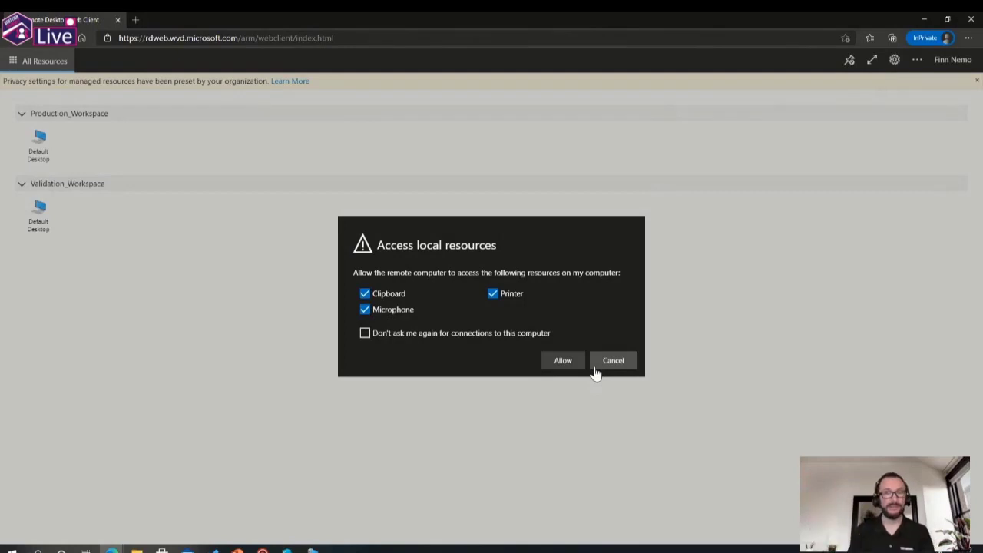
Dismiss the local resources prompt, minimize the web client, and open the WVD_Production host pool
{"action": "left_click", "coordinate": [596, 367]}
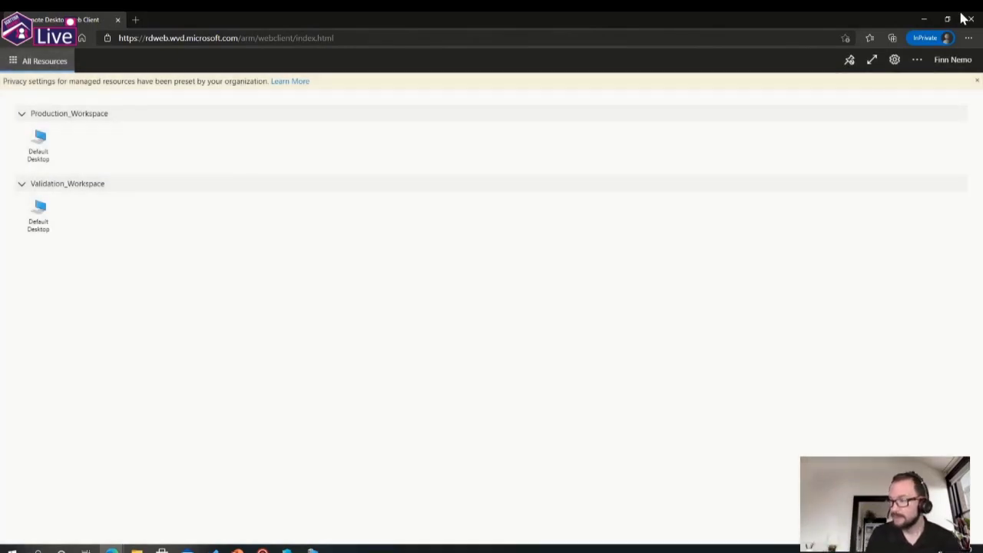
{"action": "left_click", "coordinate": [932, 21]}
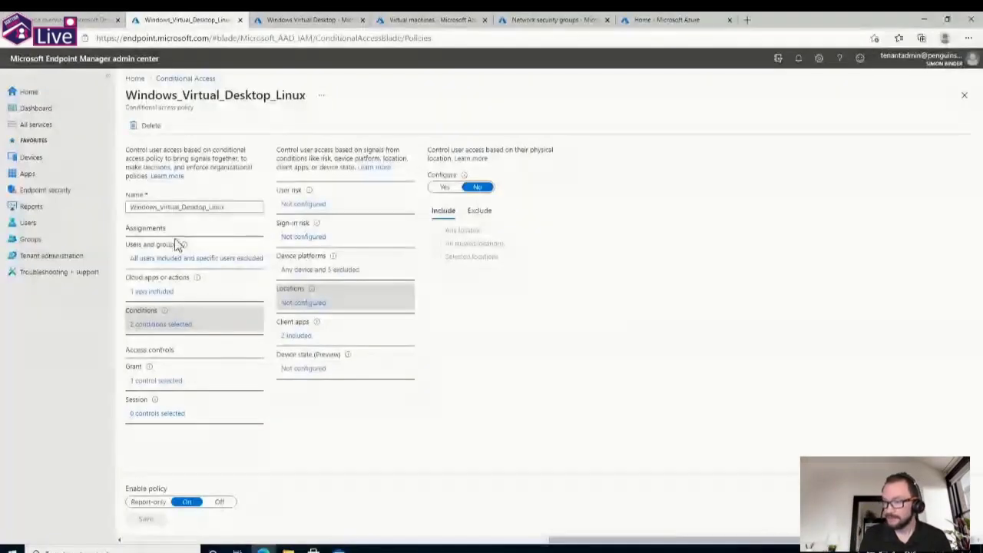
{"action": "left_click", "coordinate": [340, 26]}
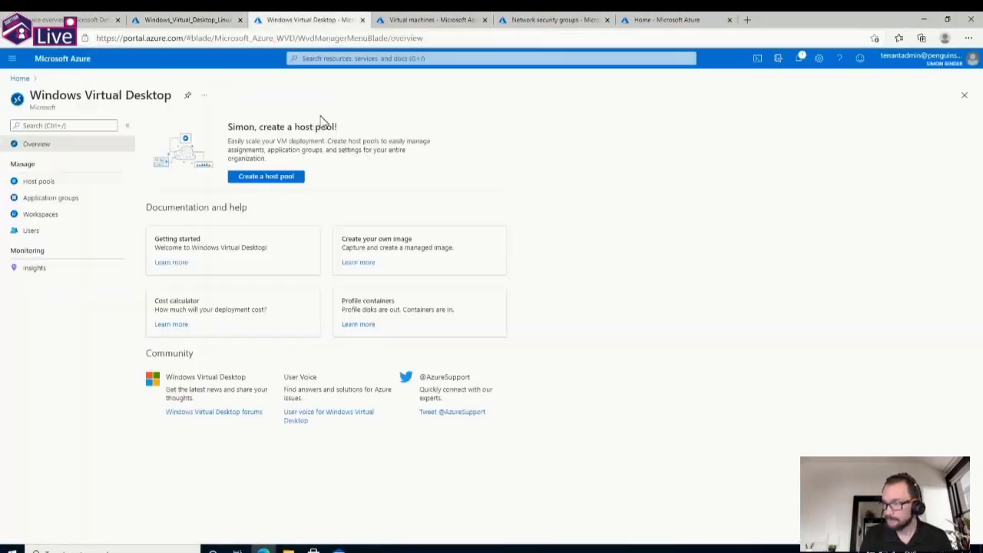
{"action": "left_click", "coordinate": [64, 181]}
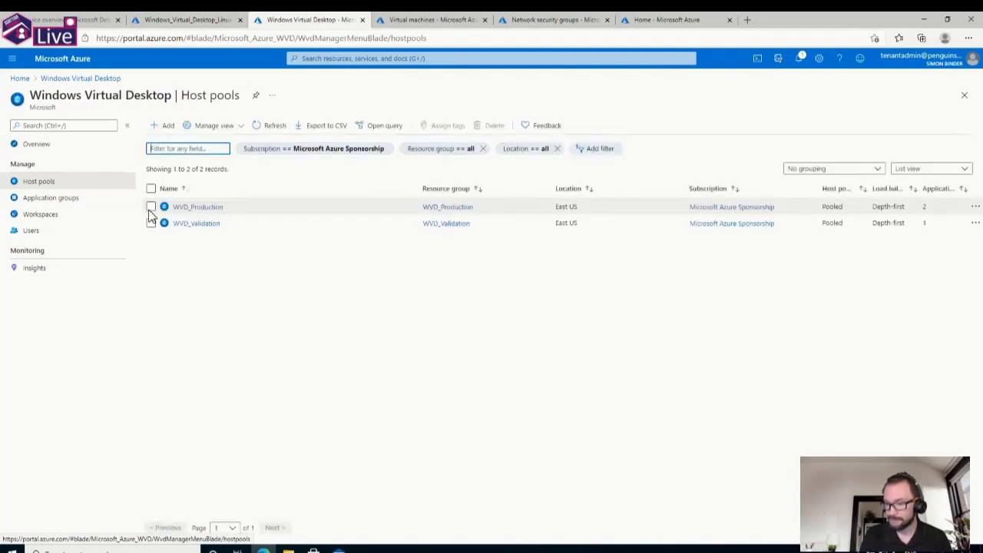
{"action": "left_click", "coordinate": [204, 213]}
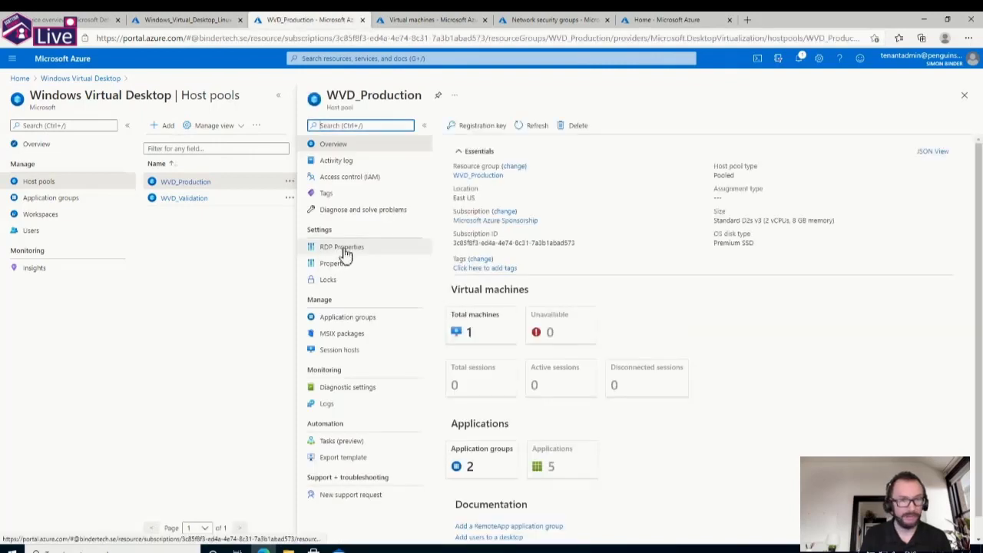
Open WVD_Production's RDP Properties and review the Device redirection options, including disabled microphone capture
{"action": "left_click", "coordinate": [345, 255]}
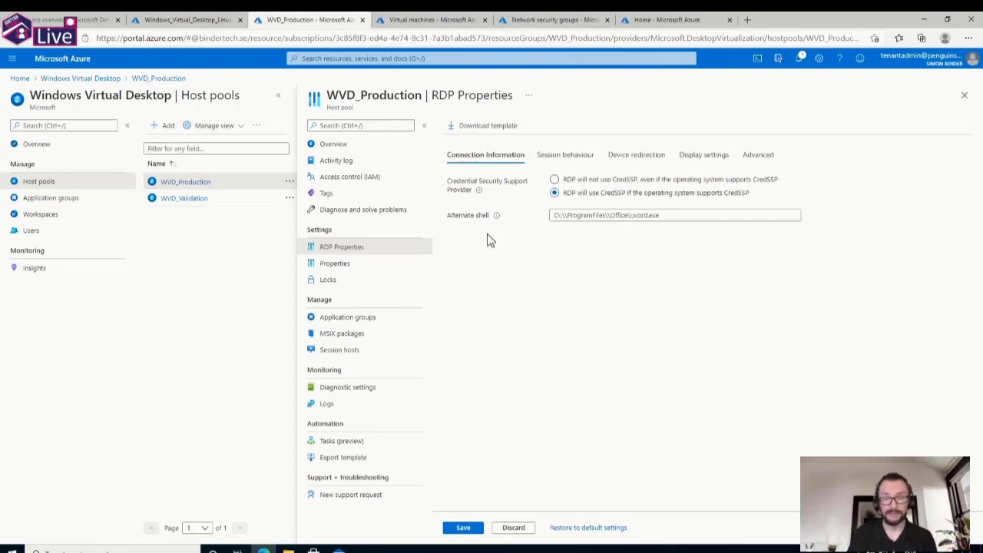
{"action": "left_click", "coordinate": [563, 156]}
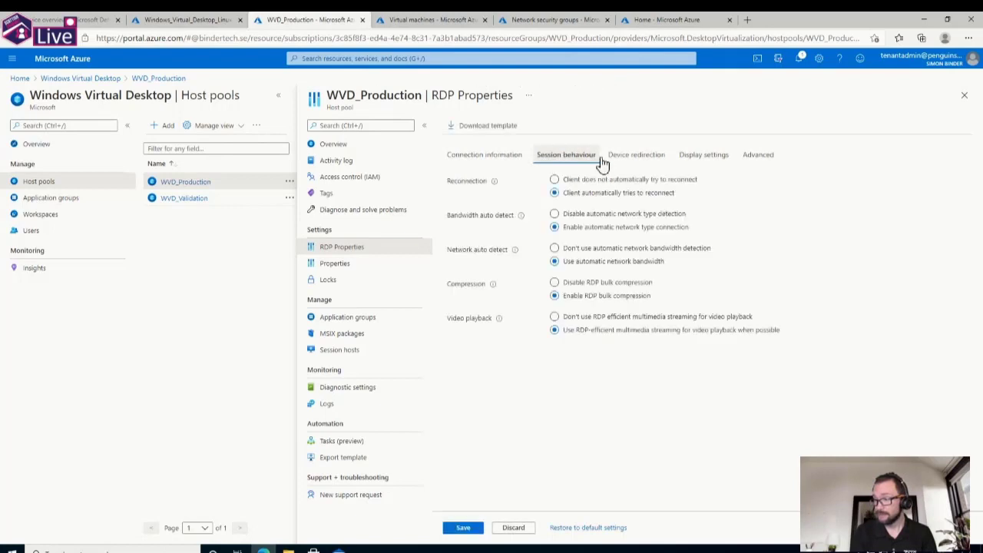
{"action": "left_click", "coordinate": [635, 164]}
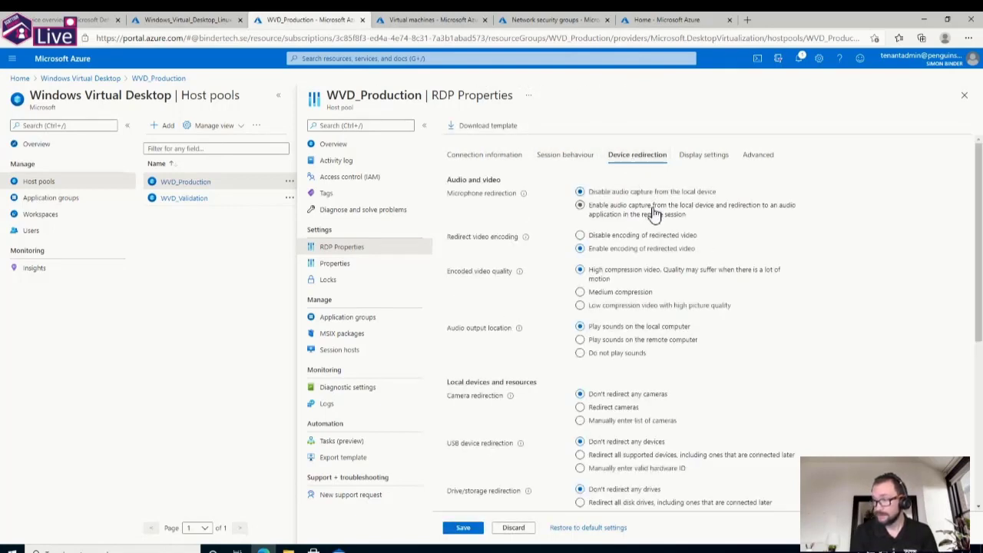
{"action": "scroll", "coordinate": [631, 232], "scroll_direction": "down", "scroll_amount": 3}
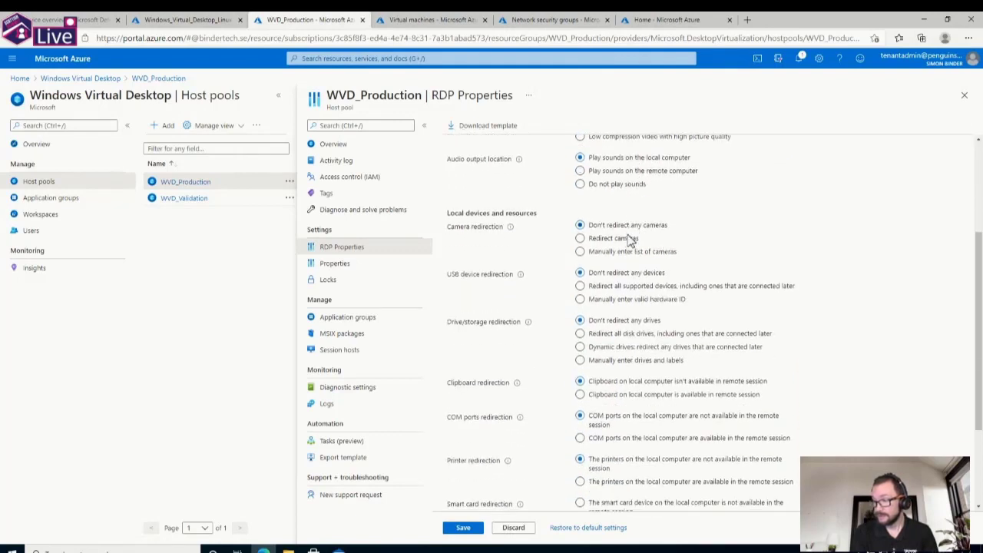
{"action": "scroll", "coordinate": [650, 235], "scroll_direction": "down", "scroll_amount": 2}
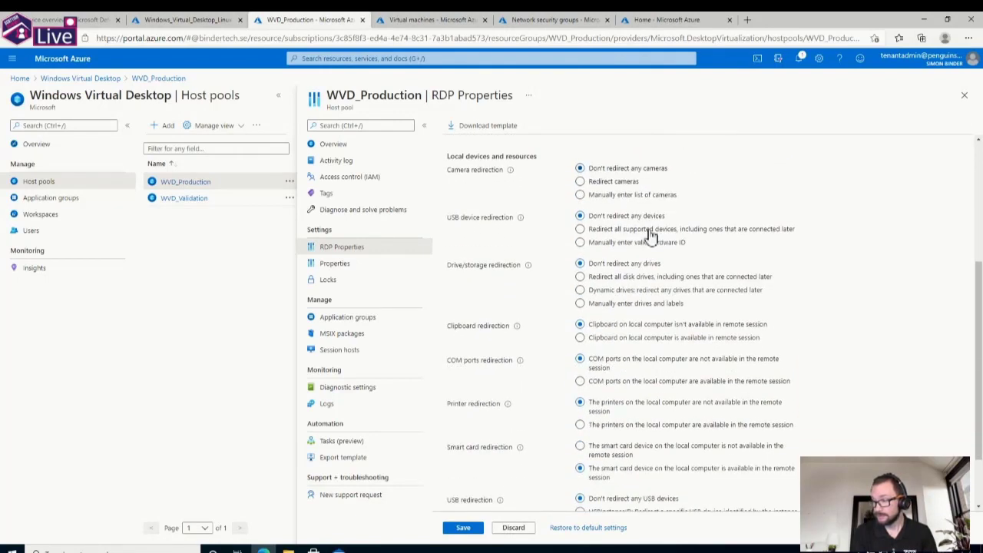
{"action": "scroll", "coordinate": [652, 227], "scroll_direction": "down", "scroll_amount": 1}
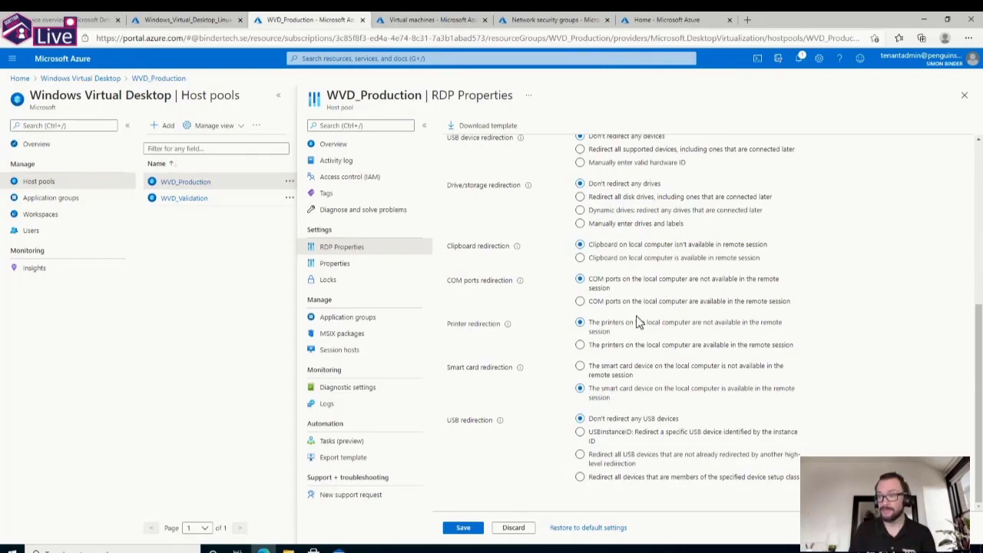
{"action": "scroll", "coordinate": [650, 266], "scroll_direction": "up", "scroll_amount": 5}
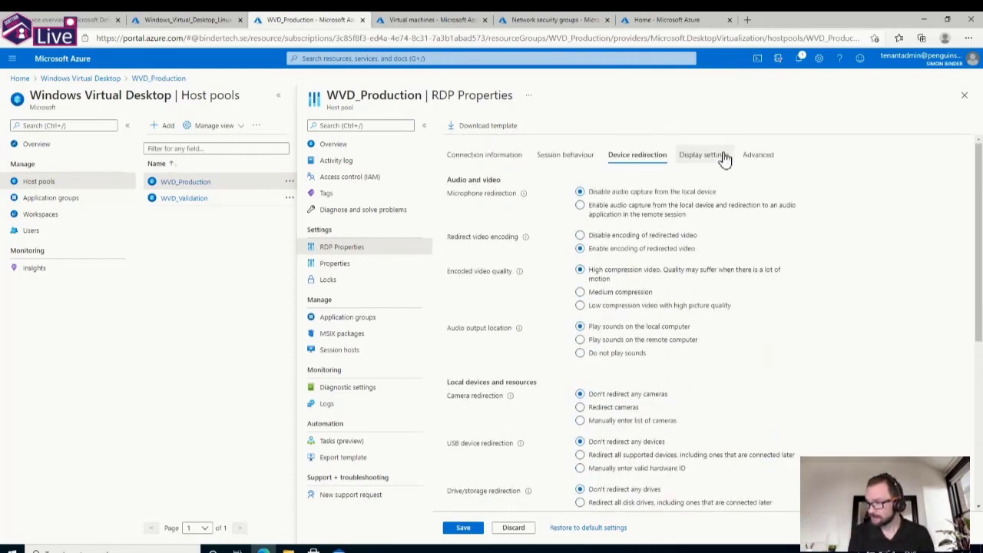
{"action": "scroll", "coordinate": [683, 294], "scroll_direction": "down", "scroll_amount": 3}
{"action": "scroll", "coordinate": [686, 294], "scroll_direction": "down", "scroll_amount": 2}
{"action": "scroll", "coordinate": [686, 294], "scroll_direction": "up", "scroll_amount": 6}
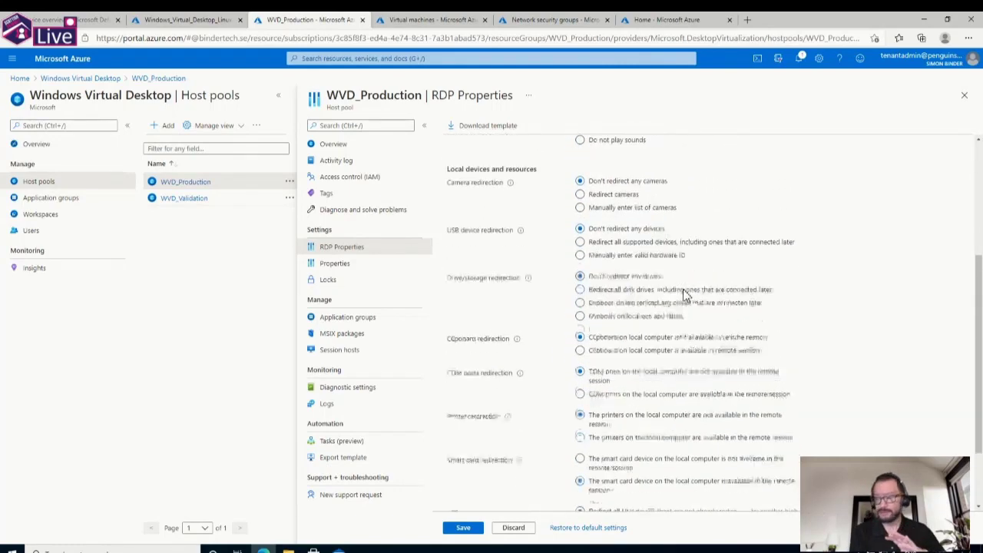
{"action": "scroll", "coordinate": [686, 294], "scroll_direction": "up", "scroll_amount": 1}
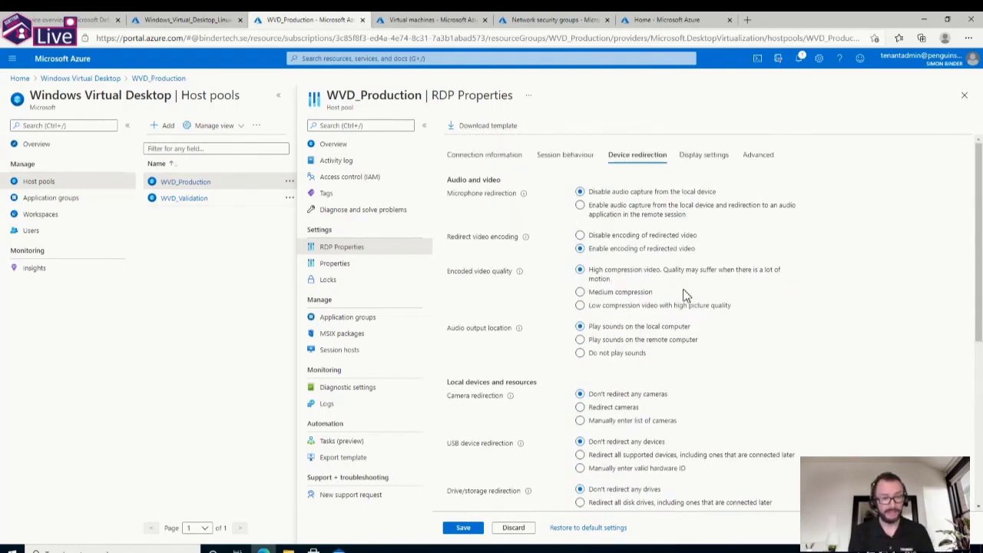
Show the Display settings: multiple displays enabled, all displays selected, 800 x 600 desktop size
{"action": "left_click", "coordinate": [696, 160]}
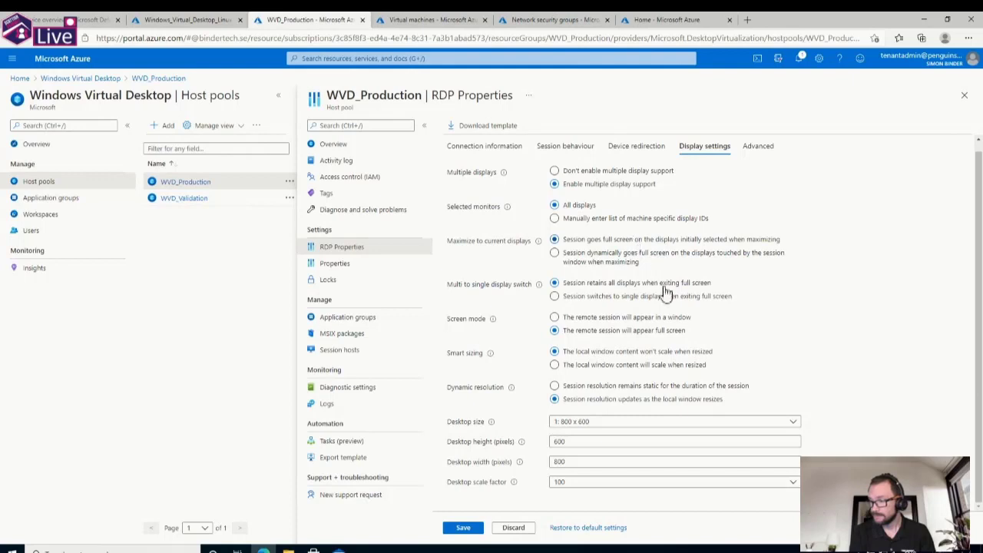
{"action": "scroll", "coordinate": [730, 349], "scroll_direction": "up", "scroll_amount": 1}
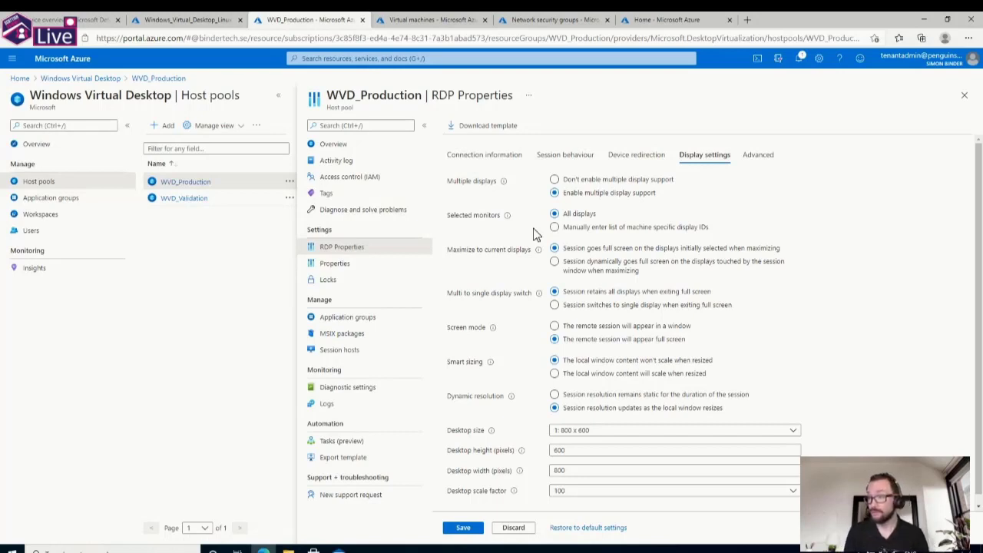
Close the WVD_Production blade to return to the WVD_Production and WVD_Validation host pools list
{"action": "left_click", "coordinate": [966, 98]}
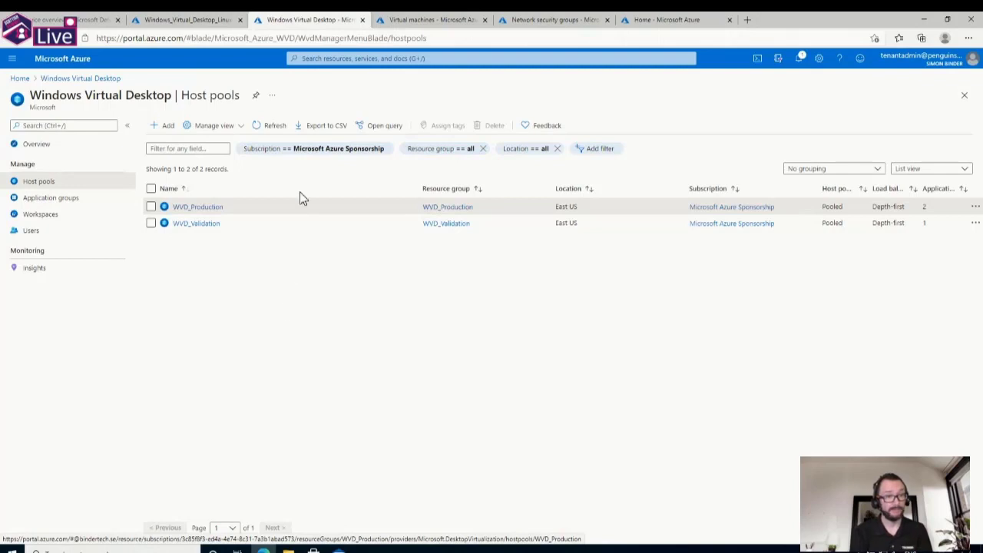
Scroll through the bip-0 device's Defender timeline events, then return to the Azure host pools
{"action": "left_click", "coordinate": [90, 21]}
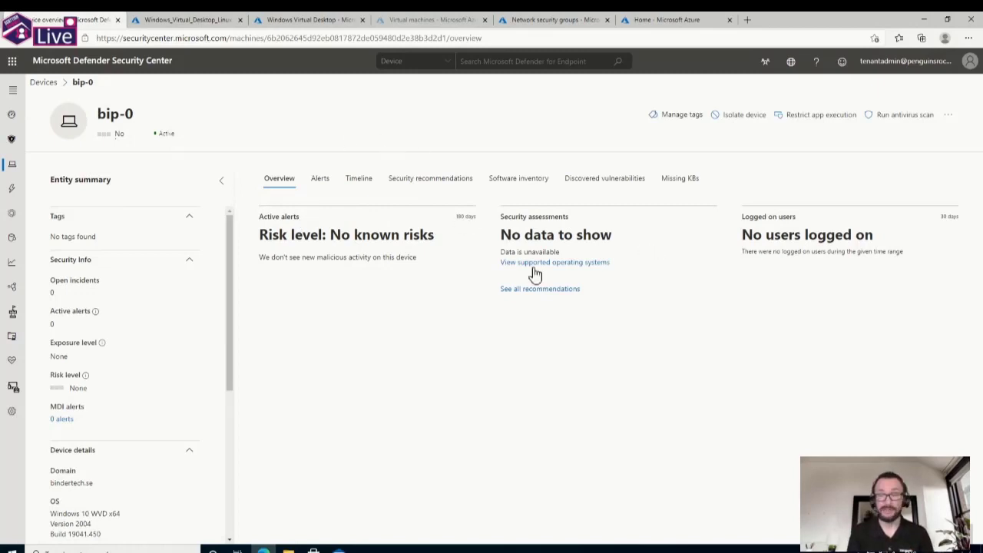
{"action": "left_click", "coordinate": [358, 184]}
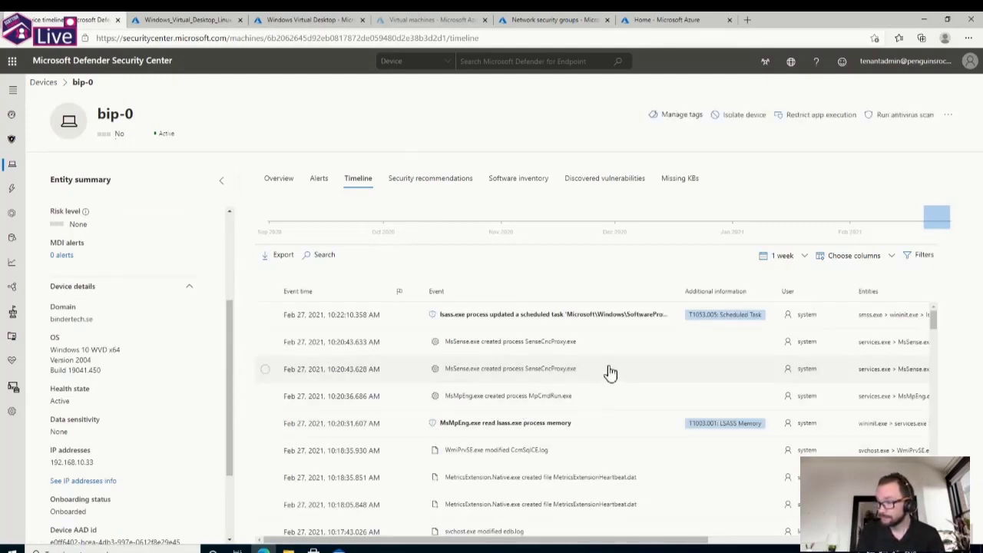
{"action": "scroll", "coordinate": [557, 377], "scroll_direction": "down", "scroll_amount": 1}
{"action": "scroll", "coordinate": [559, 376], "scroll_direction": "down", "scroll_amount": 4}
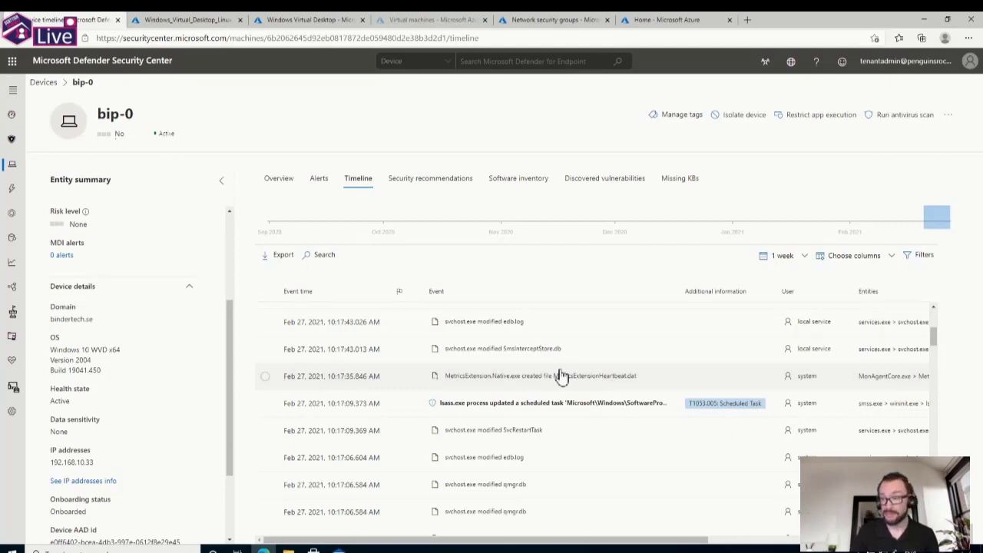
{"action": "scroll", "coordinate": [576, 399], "scroll_direction": "down", "scroll_amount": 3}
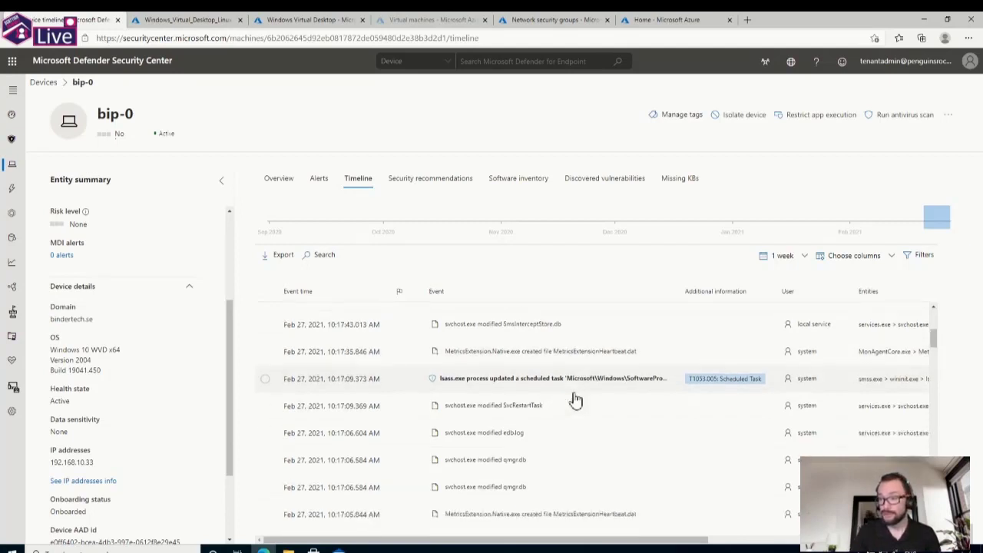
{"action": "scroll", "coordinate": [576, 399], "scroll_direction": "down", "scroll_amount": 2}
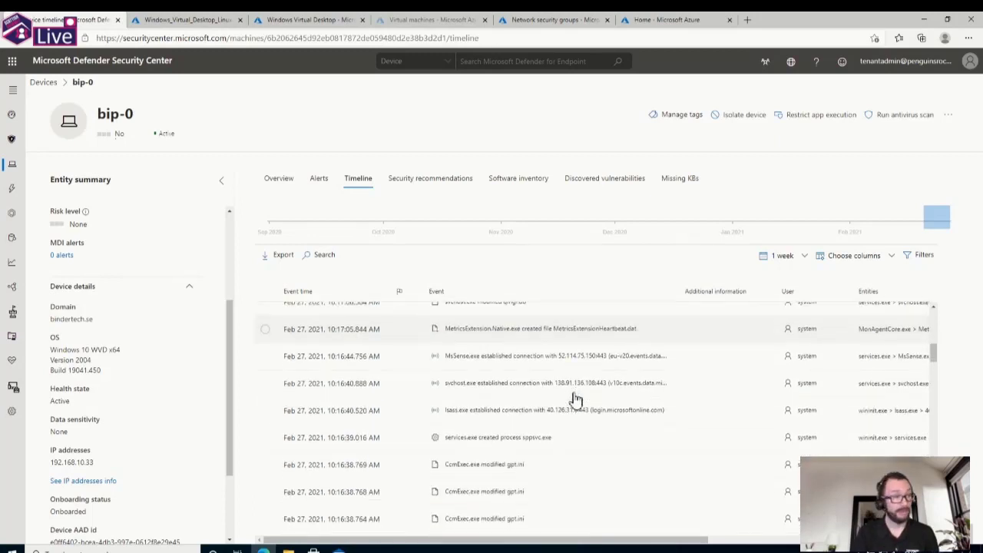
{"action": "scroll", "coordinate": [575, 399], "scroll_direction": "down", "scroll_amount": 2}
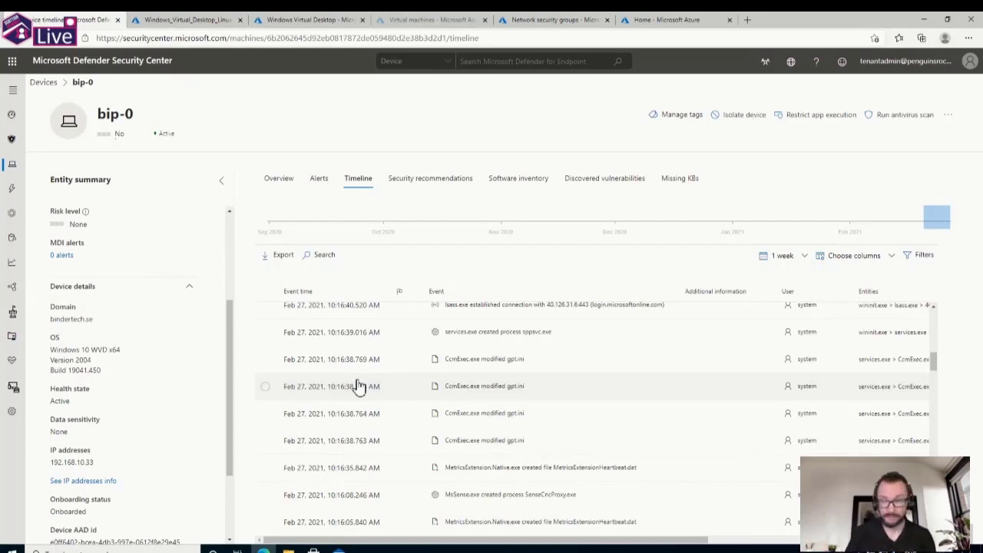
{"action": "left_click", "coordinate": [327, 28]}
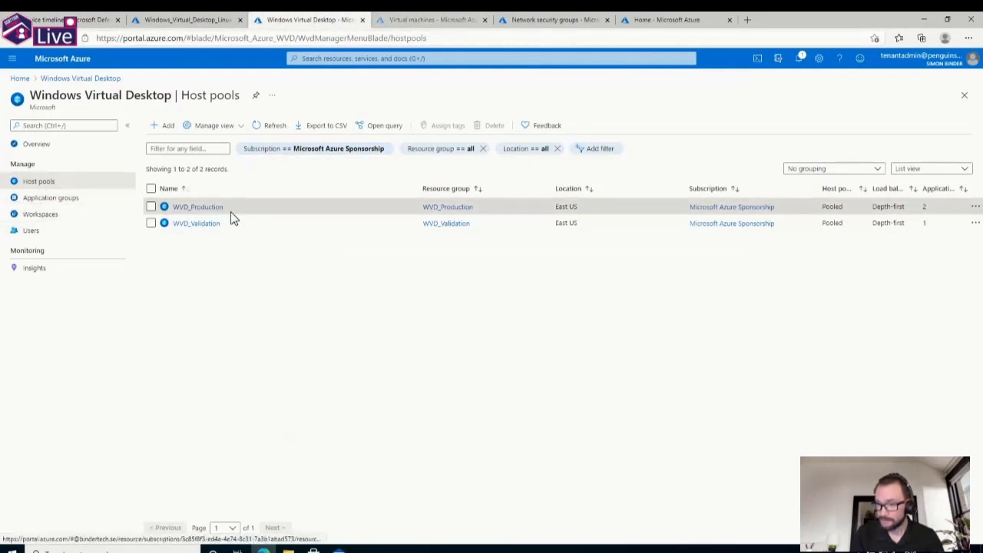
Open the WVD_Production host pool overview listing 1 VM, 2 application groups and 5 applications
{"action": "left_click", "coordinate": [205, 208]}
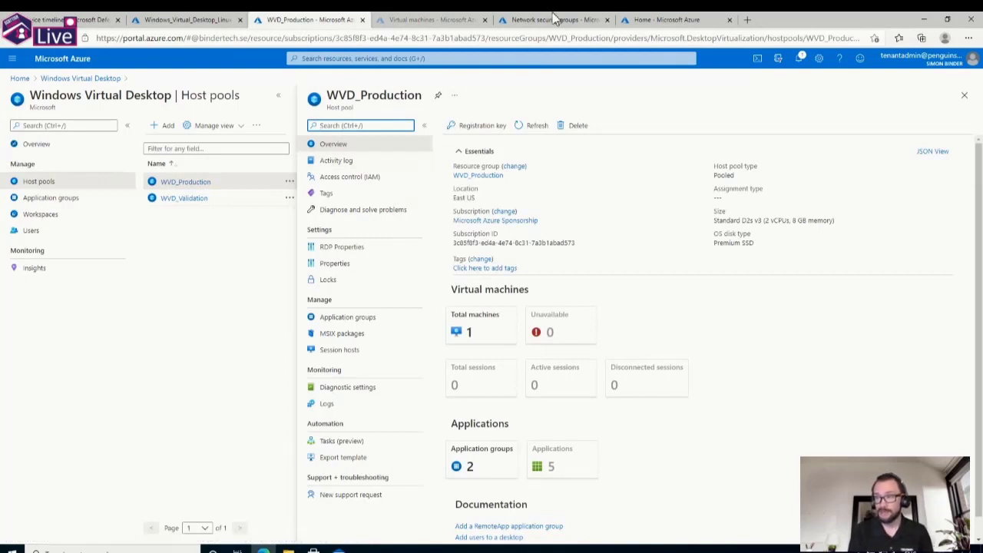
{"action": "mouse_move", "coordinate": [551, 18]}
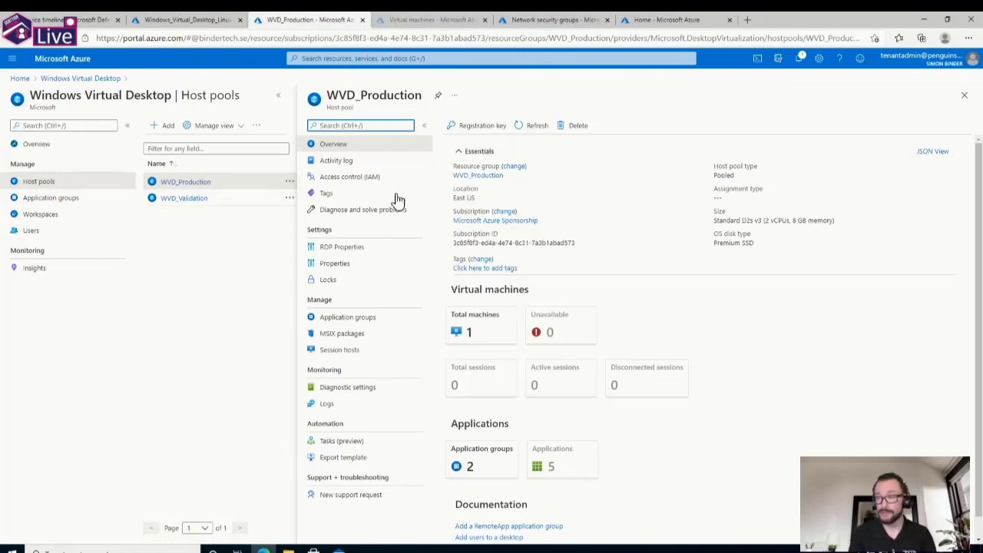
Show the Roles tab of WVD_Production's Access control (IAM), with Owner held by 2 users and 1 service principal
{"action": "left_click", "coordinate": [370, 182]}
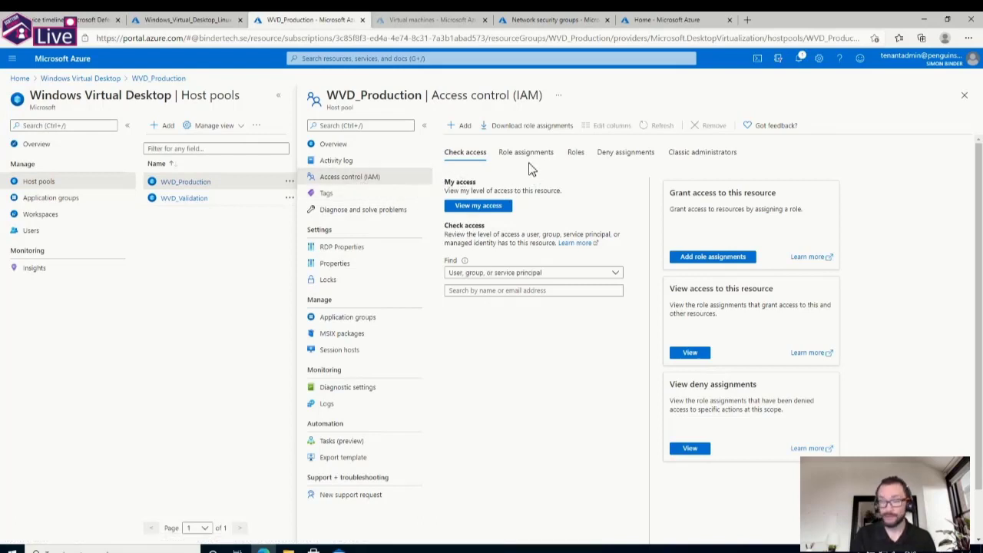
{"action": "left_click", "coordinate": [576, 152]}
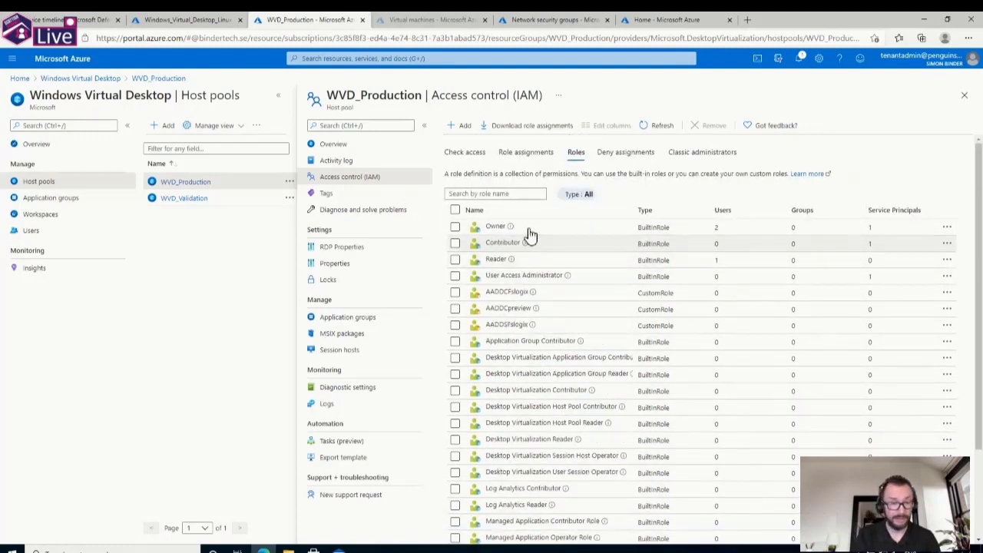
{"action": "scroll", "coordinate": [543, 267], "scroll_direction": "down", "scroll_amount": 1}
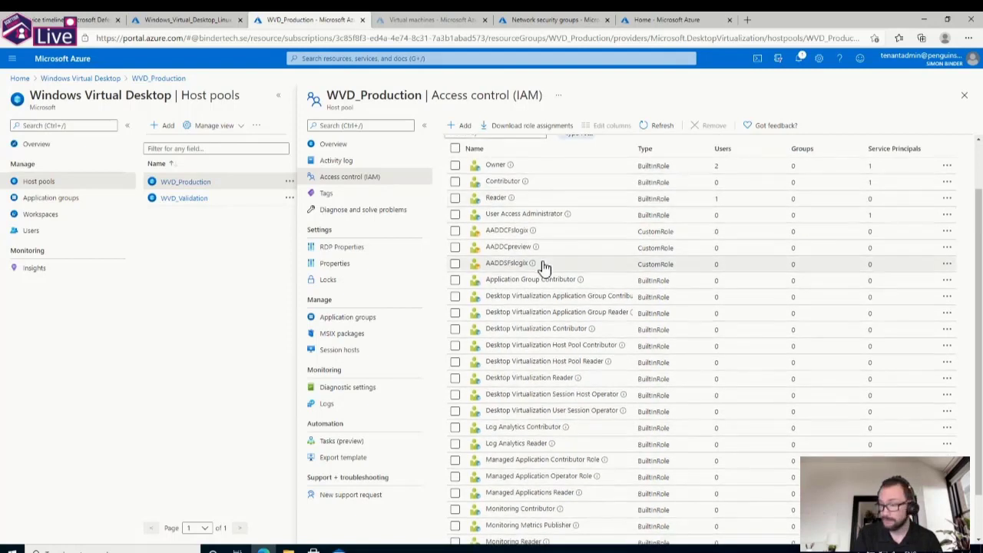
{"action": "scroll", "coordinate": [545, 265], "scroll_direction": "down", "scroll_amount": 1}
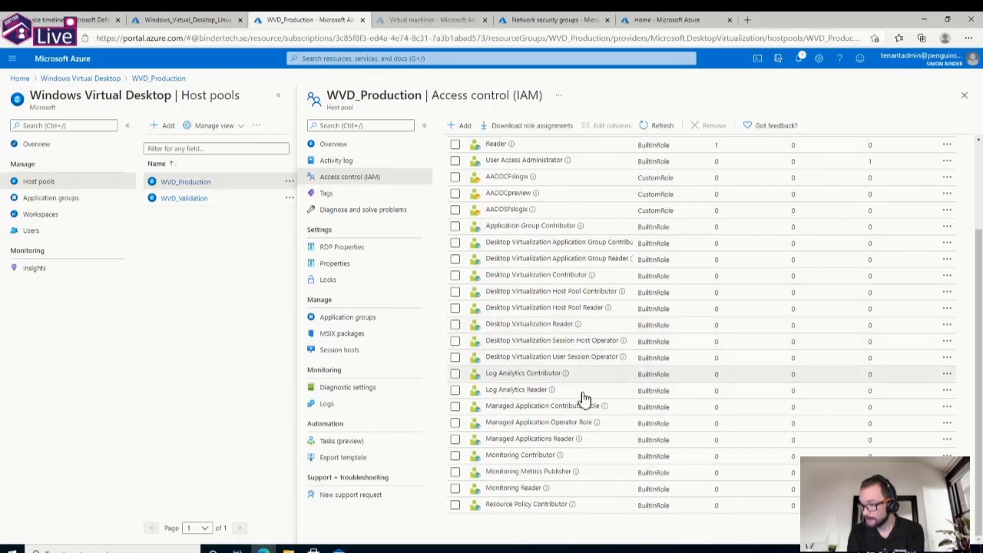
{"action": "scroll", "coordinate": [592, 474], "scroll_direction": "up", "scroll_amount": 2}
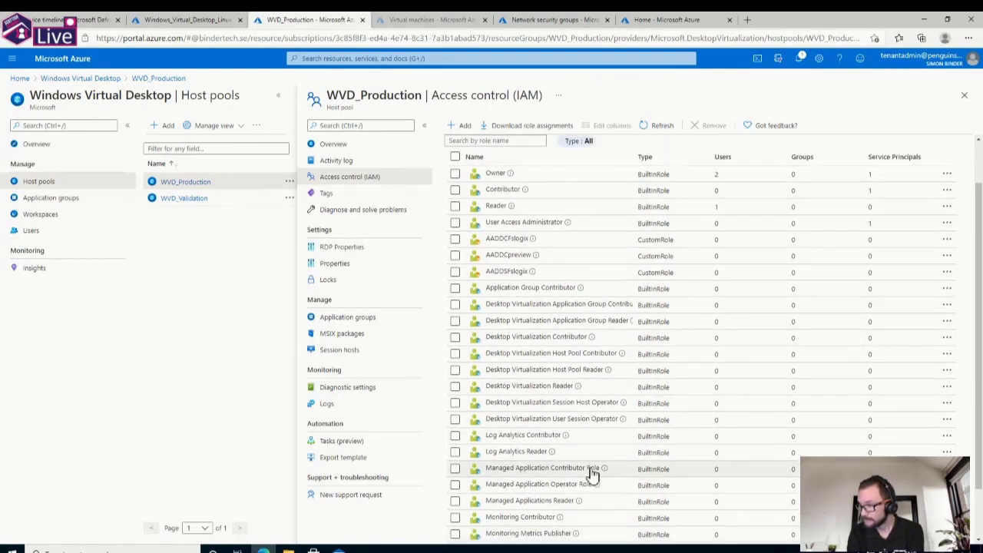
{"action": "scroll", "coordinate": [592, 463], "scroll_direction": "down", "scroll_amount": 2}
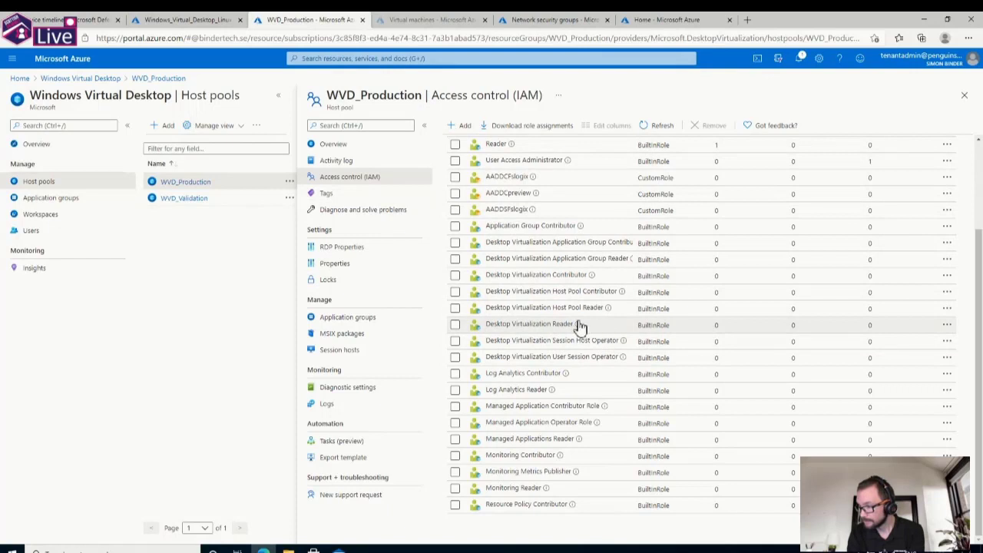
{"action": "mouse_move", "coordinate": [578, 324]}
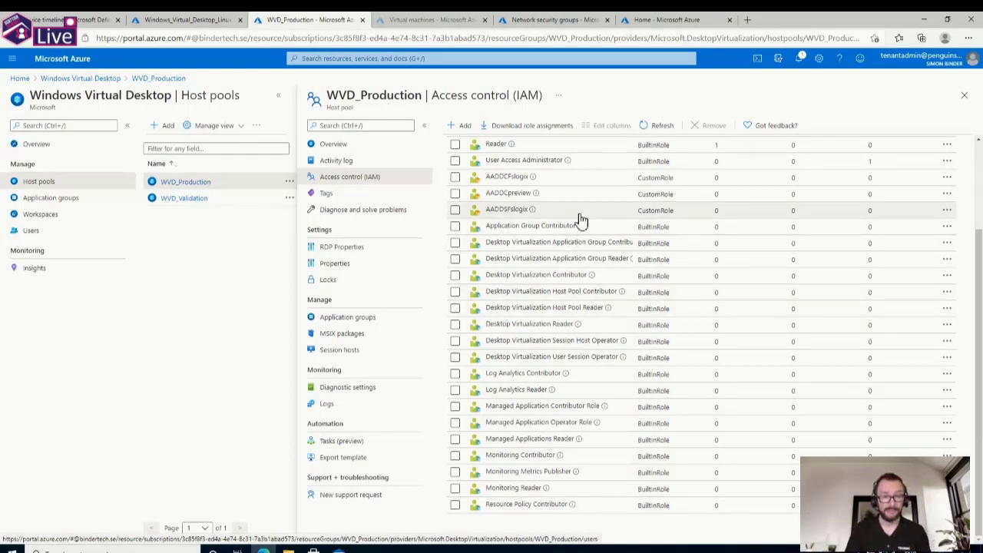
{"action": "scroll", "coordinate": [572, 204], "scroll_direction": "up", "scroll_amount": 3}
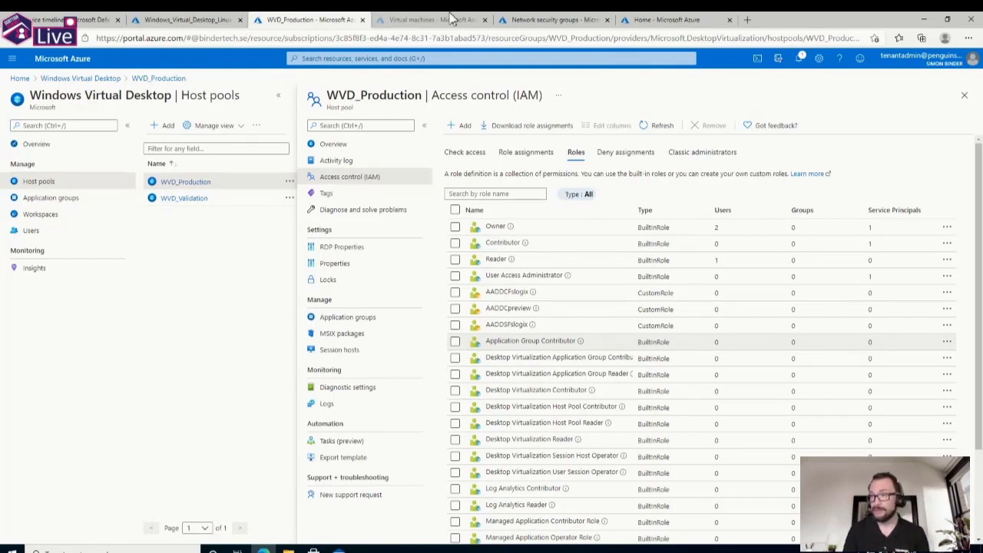
Show the Network security groups list of 4 NSGs, including NSG_WVD_Production and WVD_Validation_NSG
{"action": "left_click", "coordinate": [536, 22]}
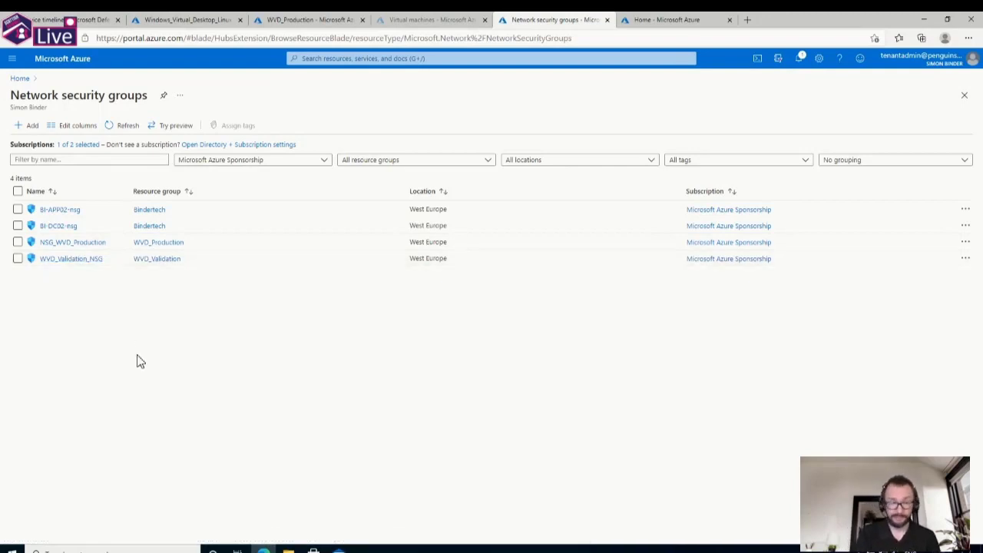
Go to Defender Security Center Settings and open the Web content filtering policies
{"action": "left_click", "coordinate": [77, 19]}
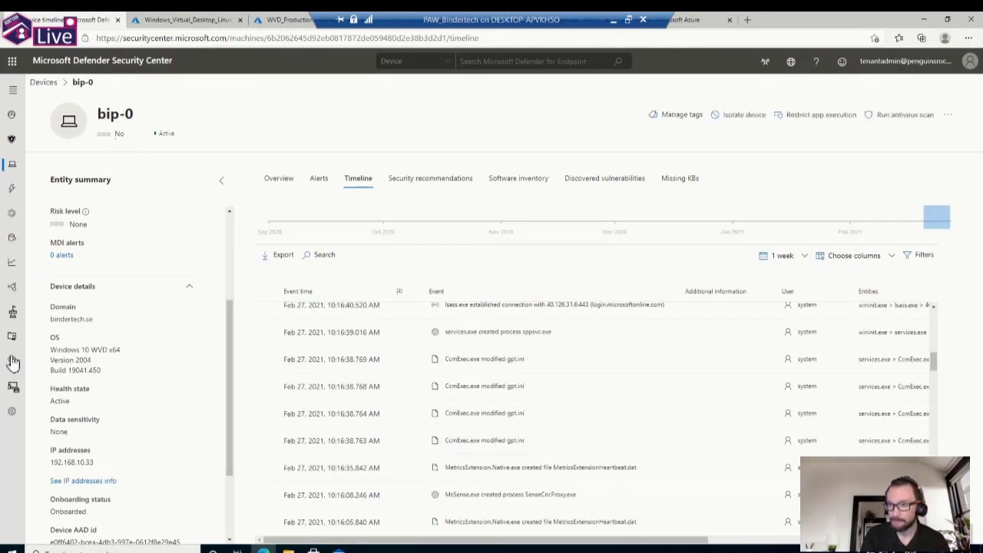
{"action": "left_click", "coordinate": [13, 90]}
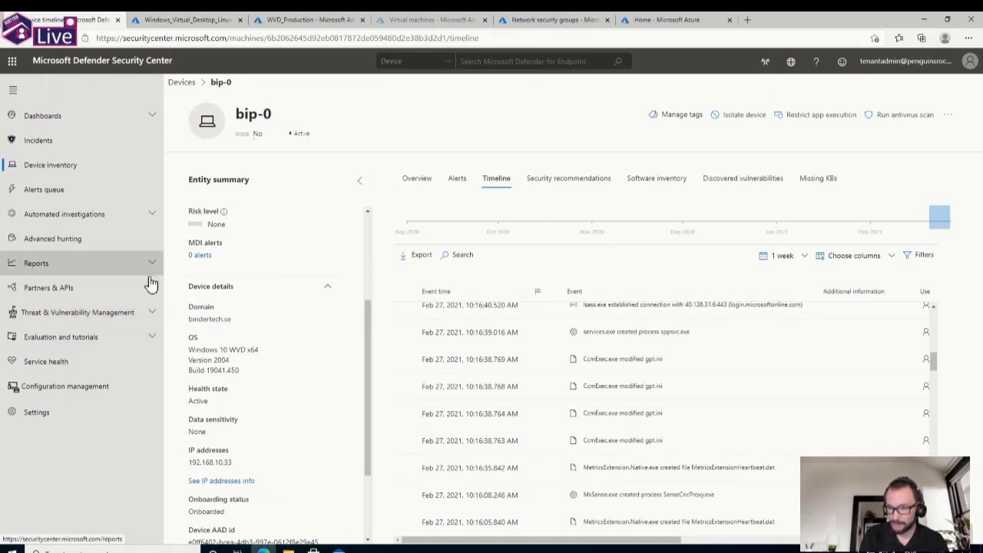
{"action": "left_click", "coordinate": [48, 415]}
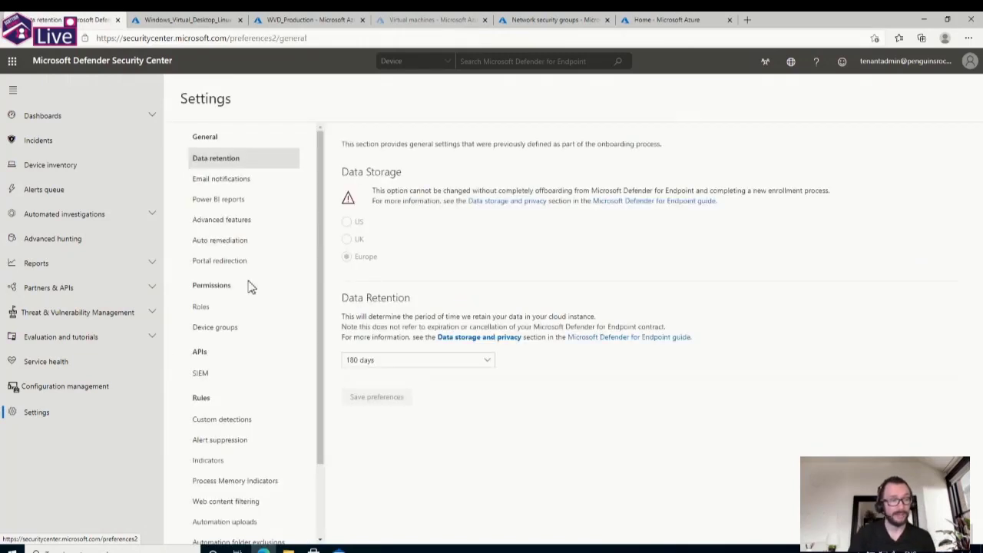
{"action": "scroll", "coordinate": [250, 422], "scroll_direction": "down", "scroll_amount": 1}
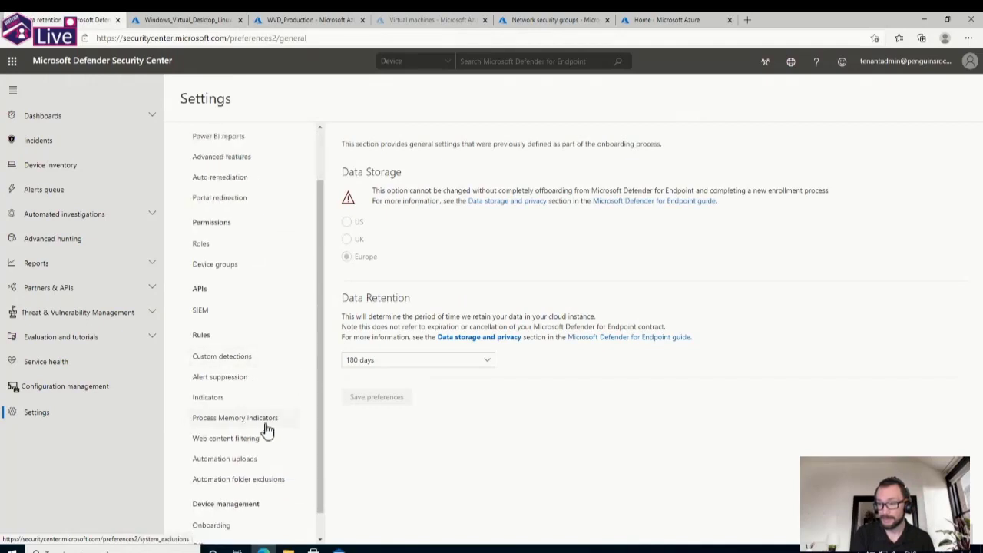
{"action": "scroll", "coordinate": [265, 442], "scroll_direction": "down", "scroll_amount": 1}
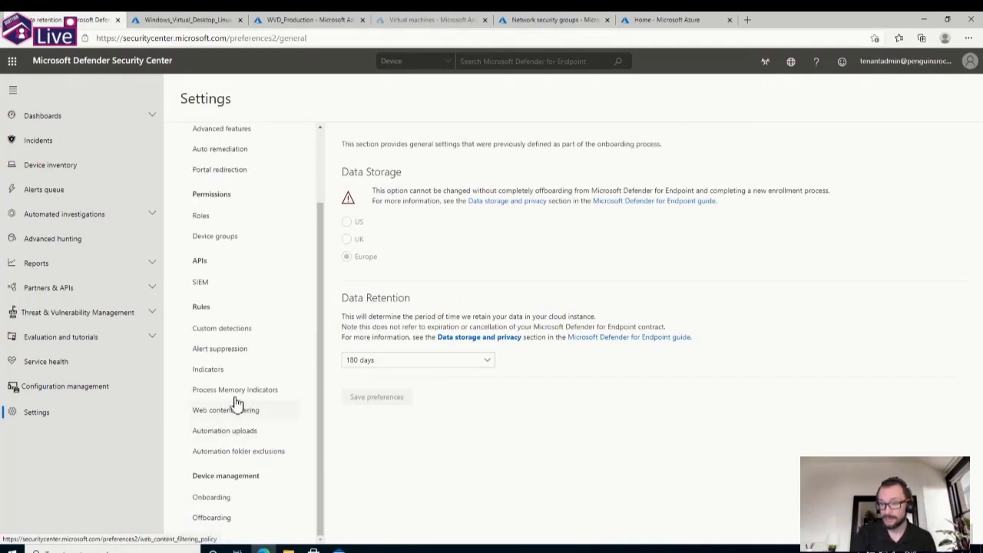
{"action": "left_click", "coordinate": [235, 410]}
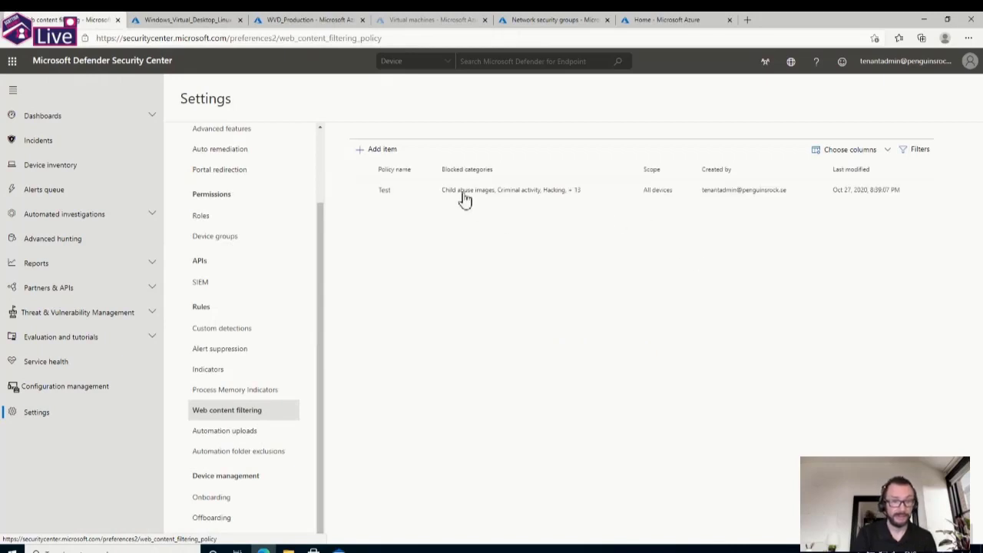
Review the Test policy's blocked High bandwidth, Leisure and Legal liability categories, then close it
{"action": "left_click", "coordinate": [465, 198]}
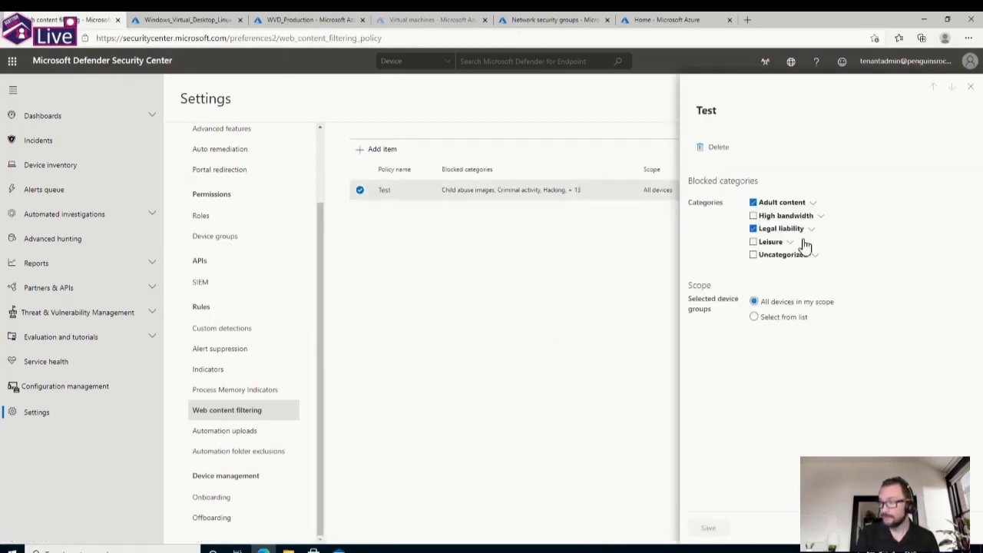
{"action": "left_click", "coordinate": [819, 218]}
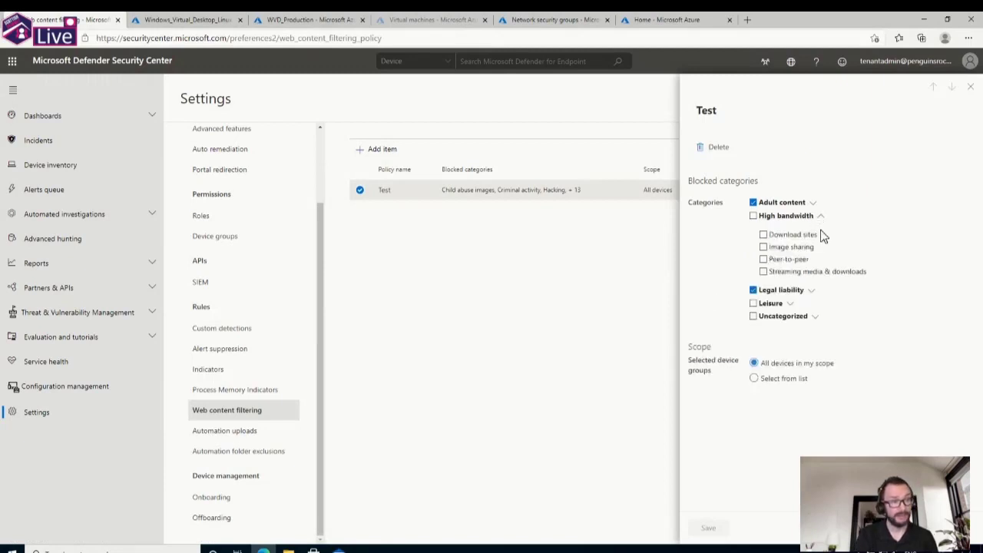
{"action": "left_click", "coordinate": [791, 305]}
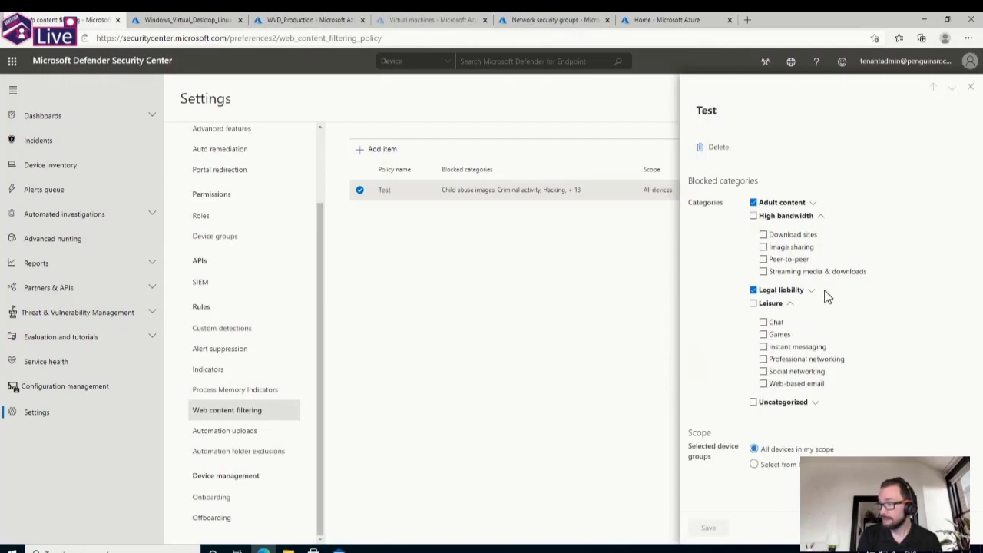
{"action": "left_click", "coordinate": [810, 292]}
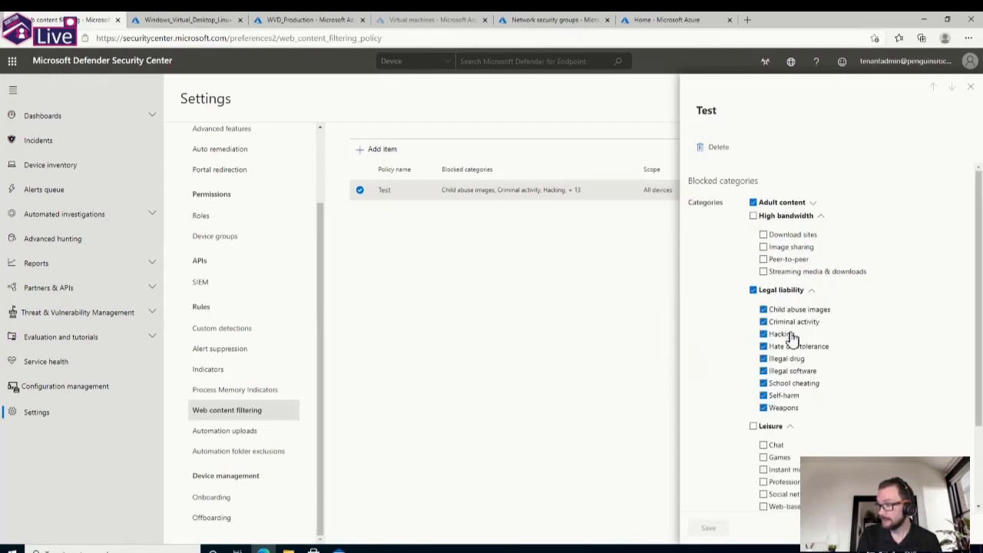
{"action": "scroll", "coordinate": [835, 426], "scroll_direction": "down", "scroll_amount": 3}
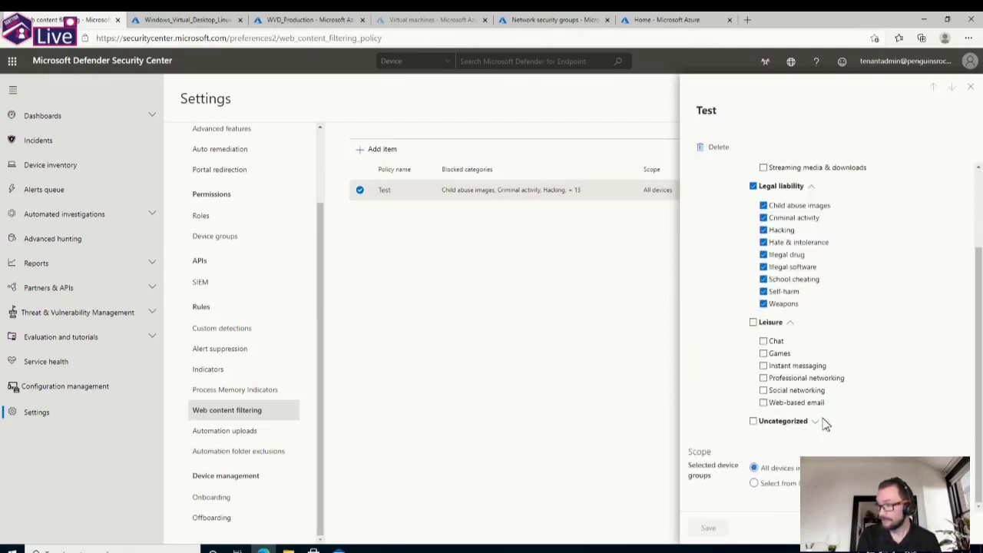
{"action": "scroll", "coordinate": [823, 421], "scroll_direction": "up", "scroll_amount": 3}
{"action": "left_click", "coordinate": [972, 90]}
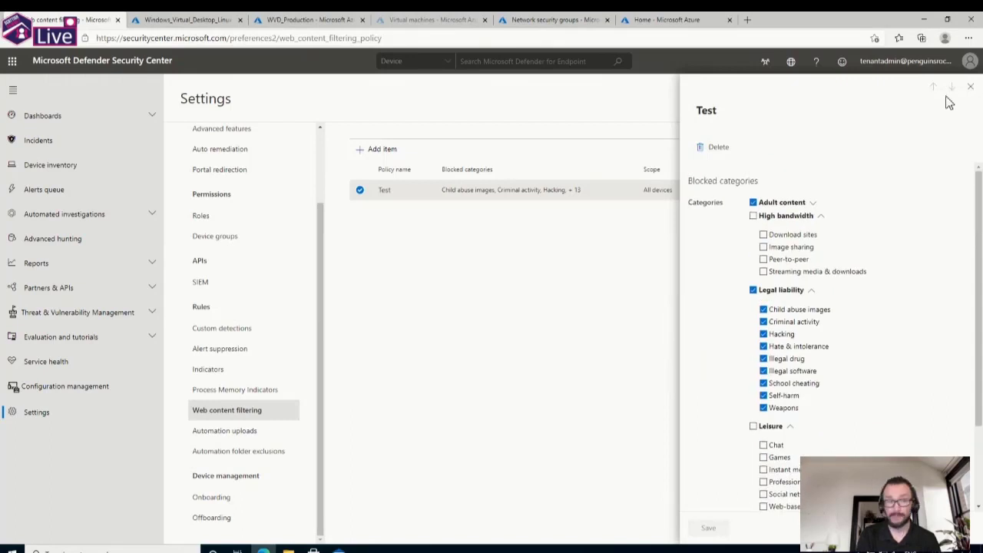
Check Defender's custom indicators (none exist), then return to the Azure NSG list of 4 items
{"action": "left_click", "coordinate": [218, 370]}
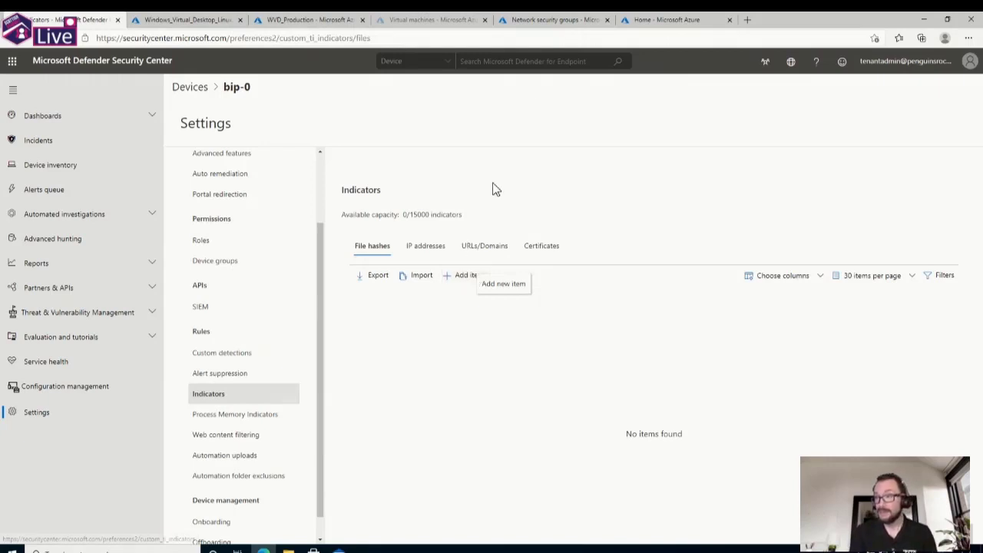
{"action": "left_click", "coordinate": [530, 19]}
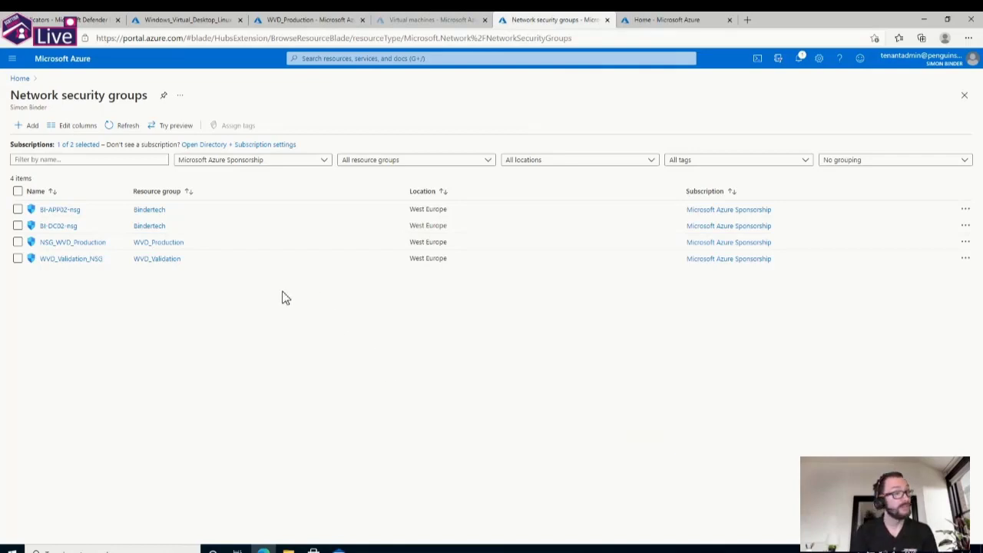
Open NSG_WVD_Production from the Network security groups list, passing briefly through WVD_Validation_NSG
{"action": "left_click", "coordinate": [68, 261]}
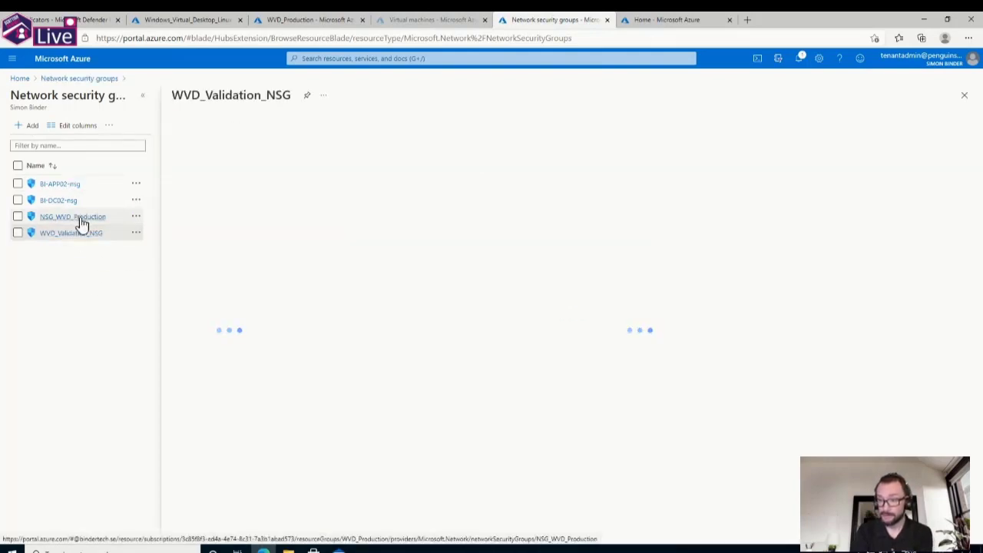
{"action": "left_click", "coordinate": [80, 220]}
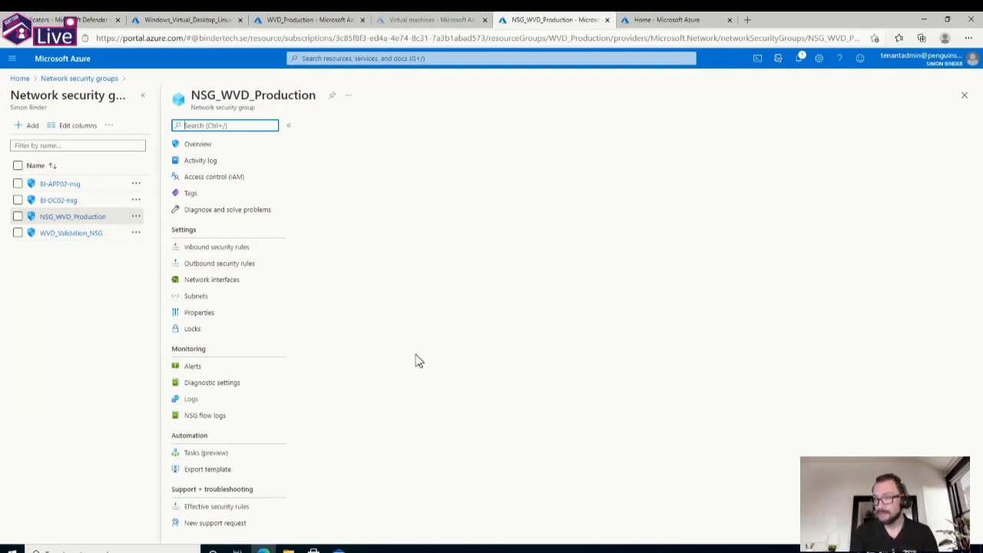
Show NSG_WVD_Production's outbound rules: WVD allowed on port 443, SMB denied to 192.168.10.7
{"action": "left_click", "coordinate": [233, 264]}
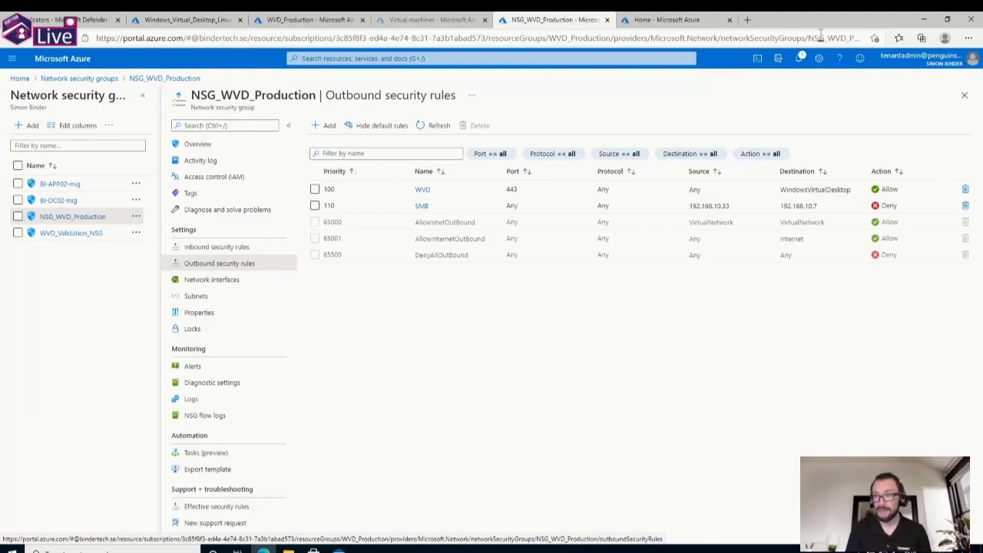
{"action": "mouse_move", "coordinate": [405, 23]}
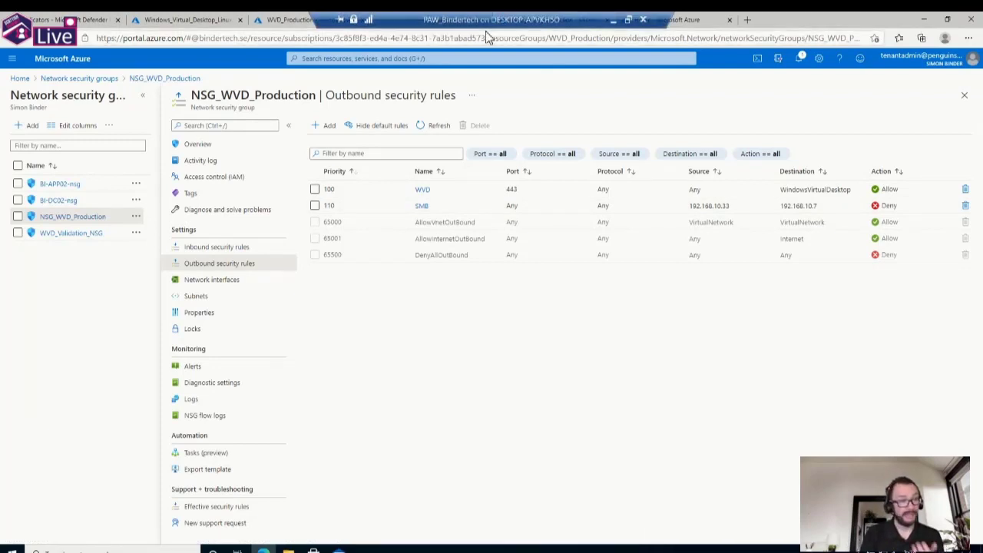
{"action": "mouse_move", "coordinate": [507, 20]}
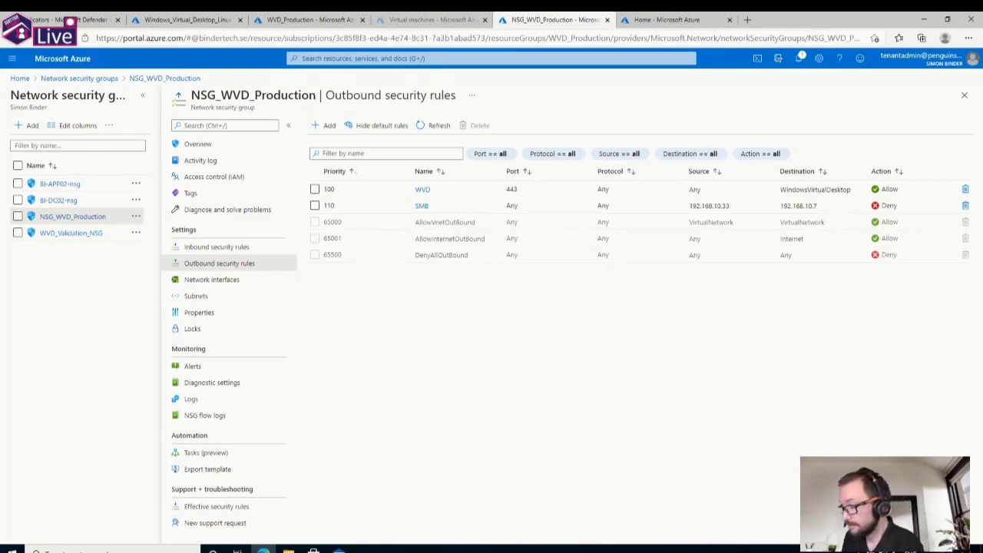
Minimize the Azure portal browser and take the Remote Desktop session out of full screen
{"action": "left_click", "coordinate": [925, 21]}
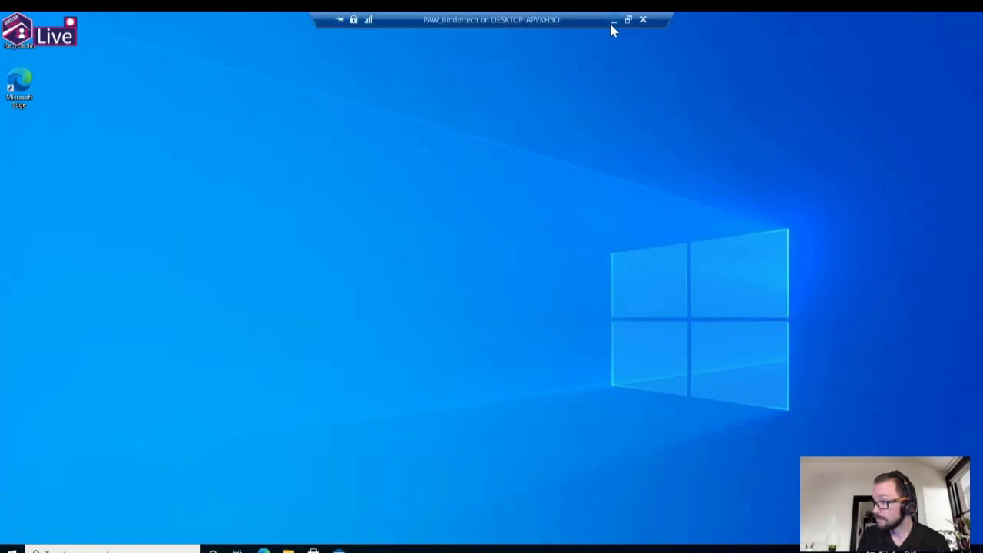
{"action": "left_click", "coordinate": [612, 24]}
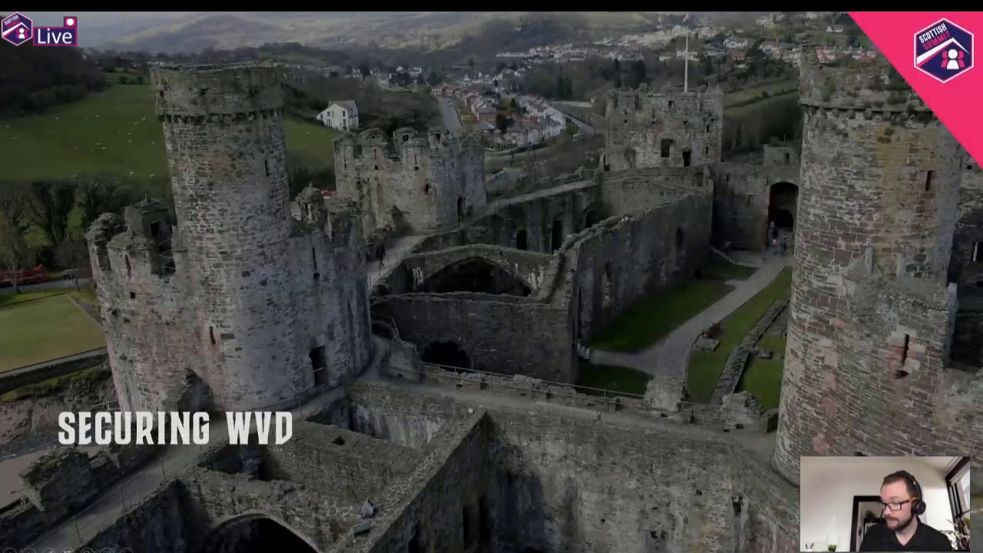